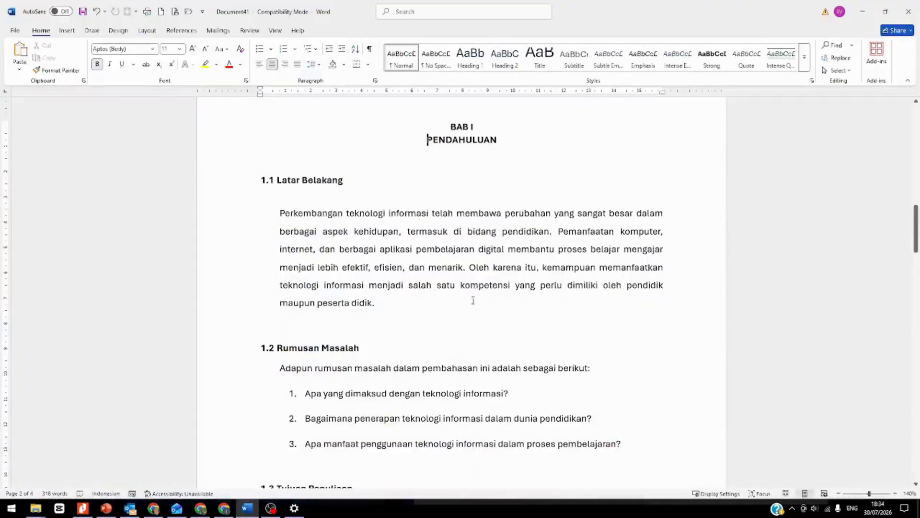
Step: Join the "BAB I" and "PENDAHULUAN" title lines and put the line break between them back in
{"action": "left_click", "coordinate": [247, 508]}
{"action": "key", "text": "BackSpace"}
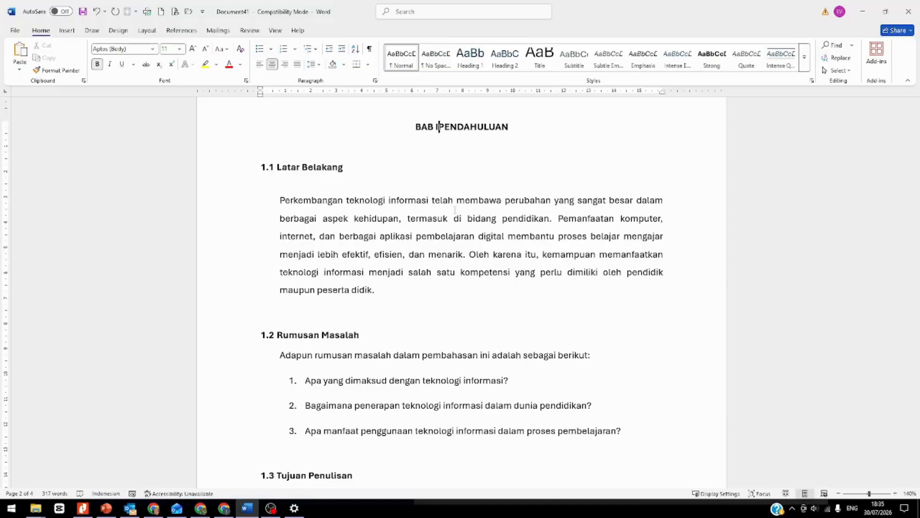
{"action": "key", "text": "Return"}
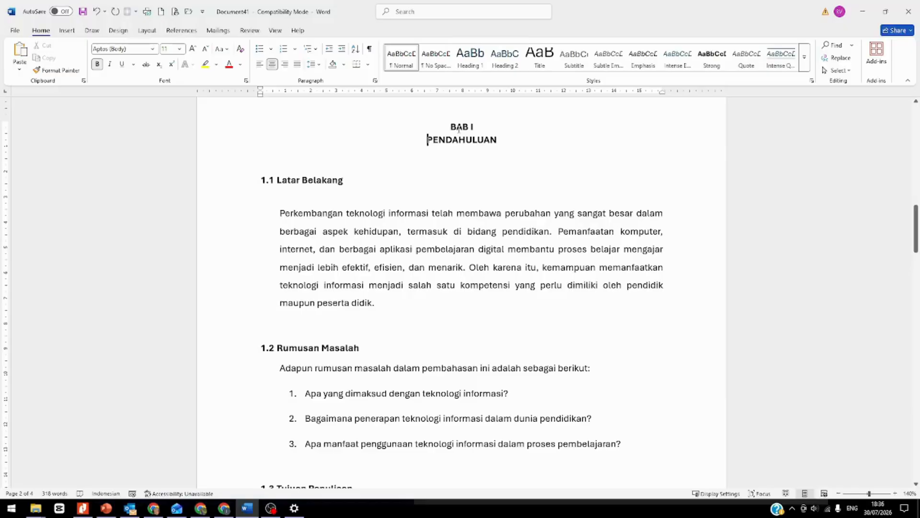
Step: Update the Heading 1 style to match the formatting of the "BAB I PENDAHULUAN" chapter title
{"action": "left_click_drag", "start_coordinate": [450, 127], "coordinate": [463, 153]}
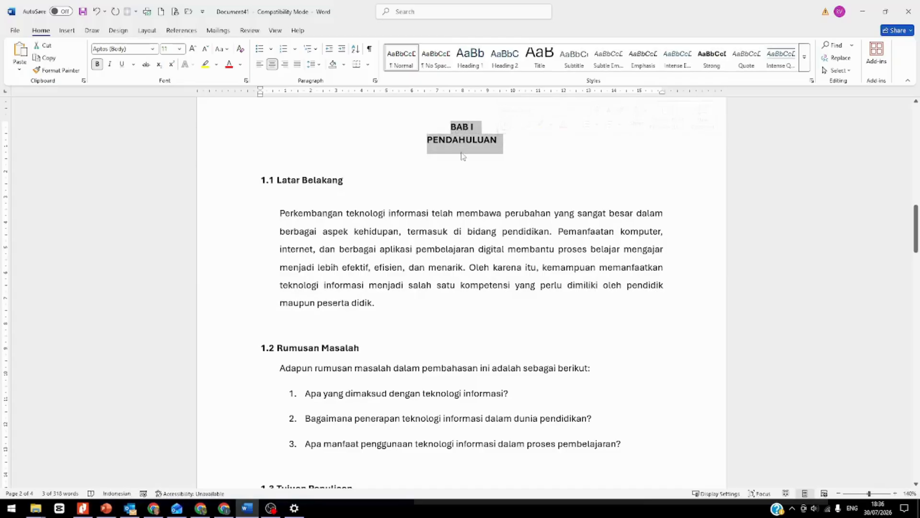
{"action": "left_click", "coordinate": [472, 60]}
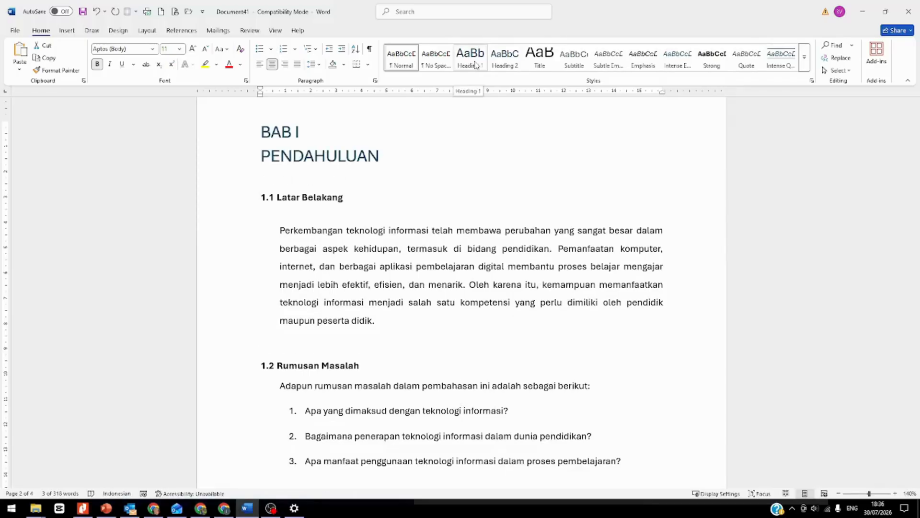
{"action": "left_click", "coordinate": [476, 65]}
{"action": "right_click", "coordinate": [476, 66]}
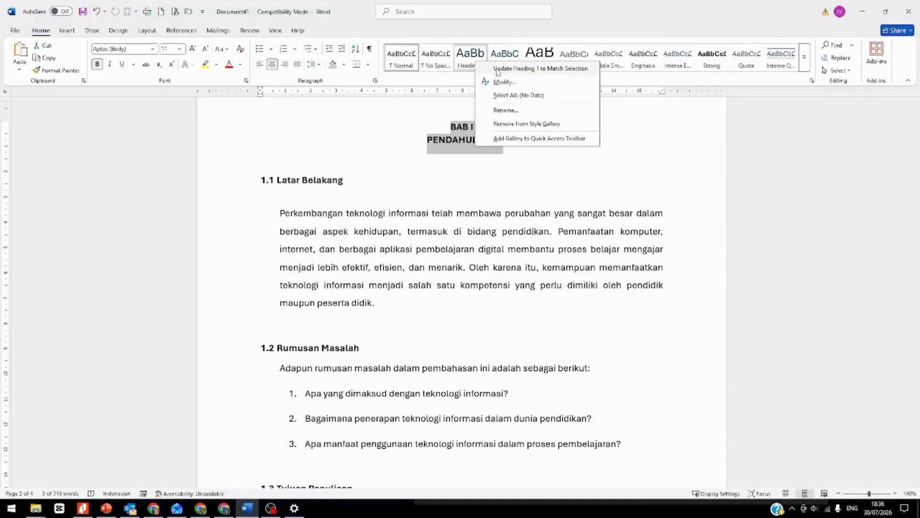
{"action": "left_click", "coordinate": [497, 70]}
{"action": "key", "text": "ctrl+z"}
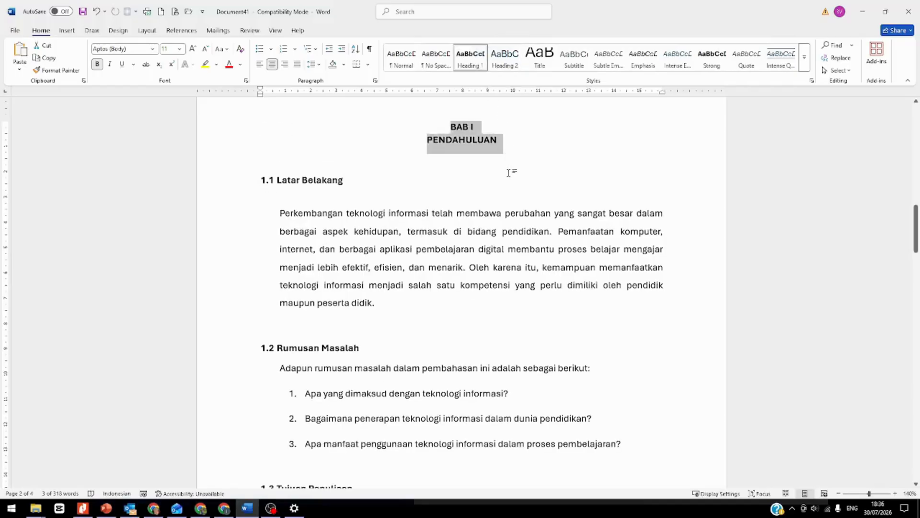
Step: Apply the Heading 1 style to the "BAB II PEMBAHASAN" chapter title
{"action": "scroll", "coordinate": [510, 173], "scroll_direction": "down", "scroll_amount": 15}
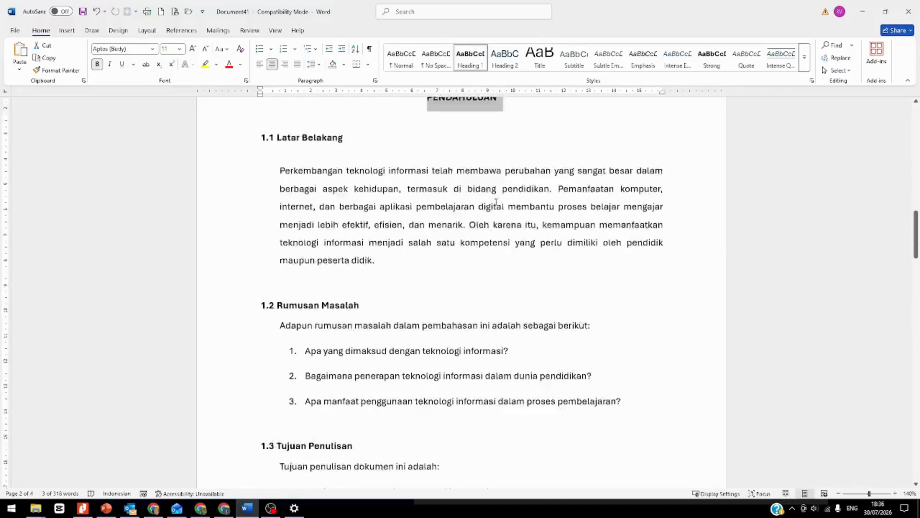
{"action": "scroll", "coordinate": [490, 290], "scroll_direction": "down", "scroll_amount": 2}
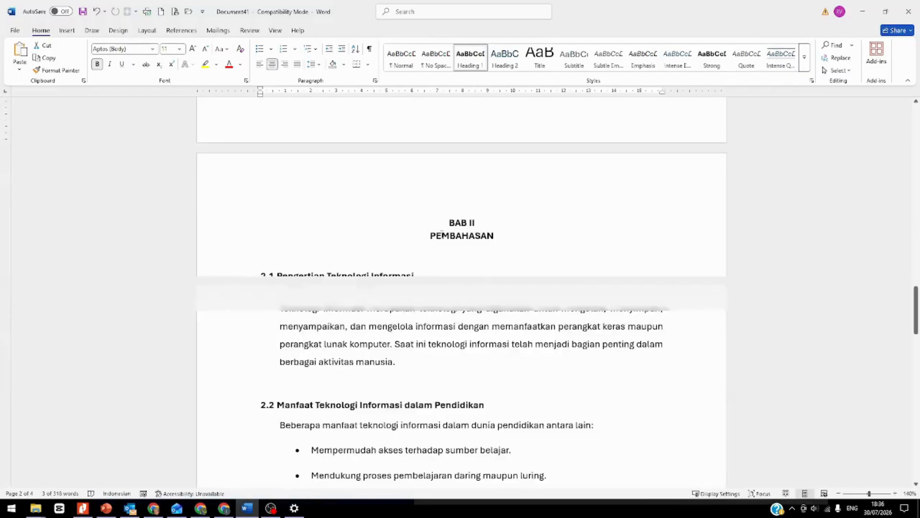
{"action": "left_click_drag", "start_coordinate": [449, 223], "coordinate": [497, 239]}
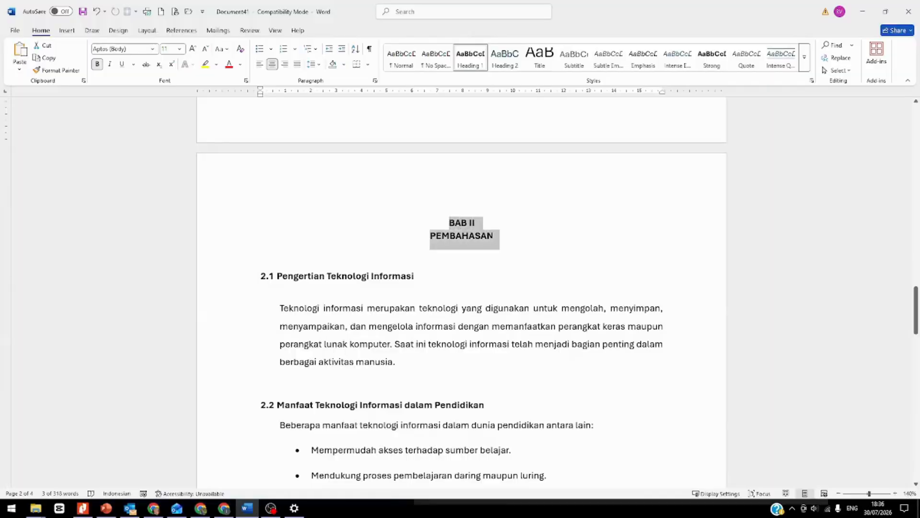
{"action": "left_click", "coordinate": [468, 60]}
Step: Apply the Heading 1 style to the "BAB III PENUTUP" chapter title
{"action": "scroll", "coordinate": [501, 280], "scroll_direction": "down", "scroll_amount": 15}
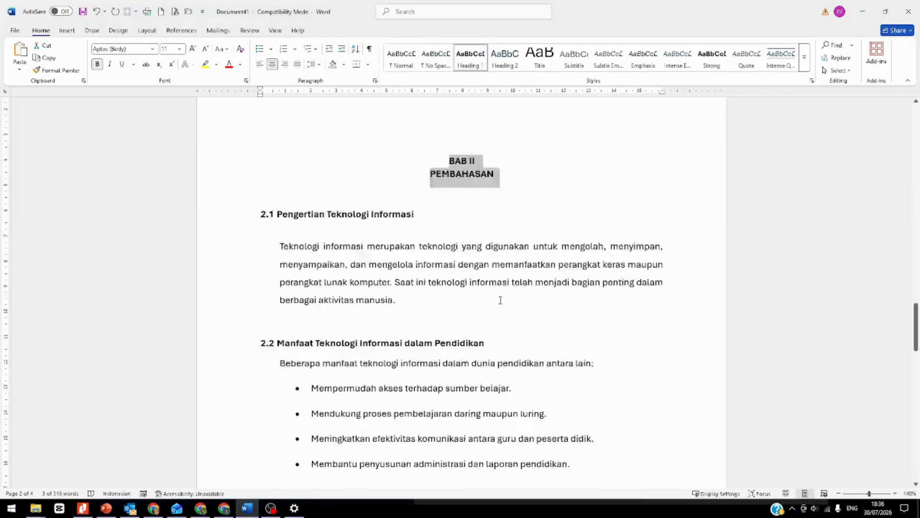
{"action": "scroll", "coordinate": [500, 300], "scroll_direction": "down", "scroll_amount": 2}
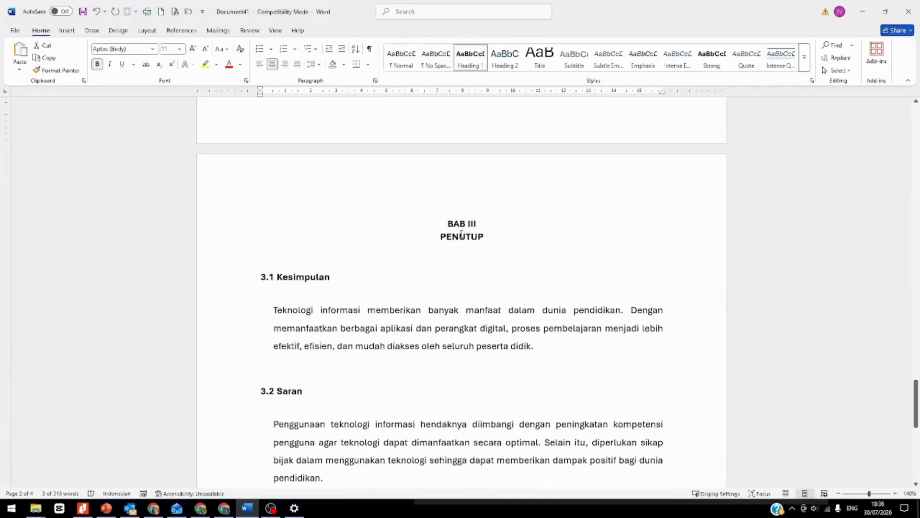
{"action": "left_click_drag", "start_coordinate": [448, 224], "coordinate": [486, 238]}
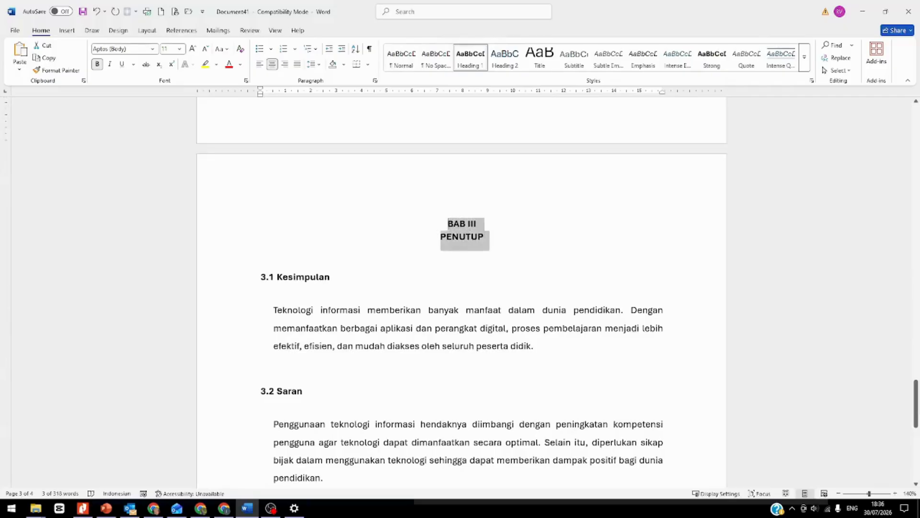
{"action": "left_click", "coordinate": [472, 67]}
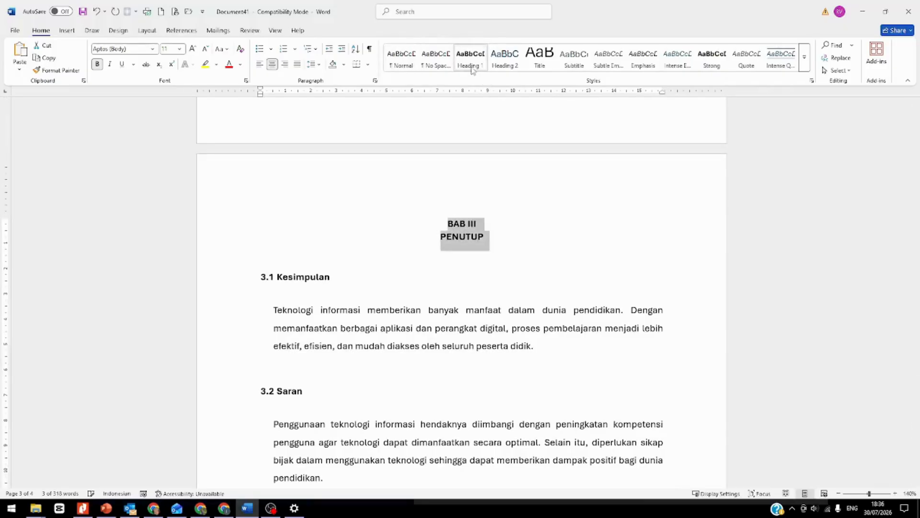
Step: Update the Heading 2 style to match the numbered "Latar Belakang" subheading in BAB I
{"action": "scroll", "coordinate": [490, 253], "scroll_direction": "up", "scroll_amount": 3}
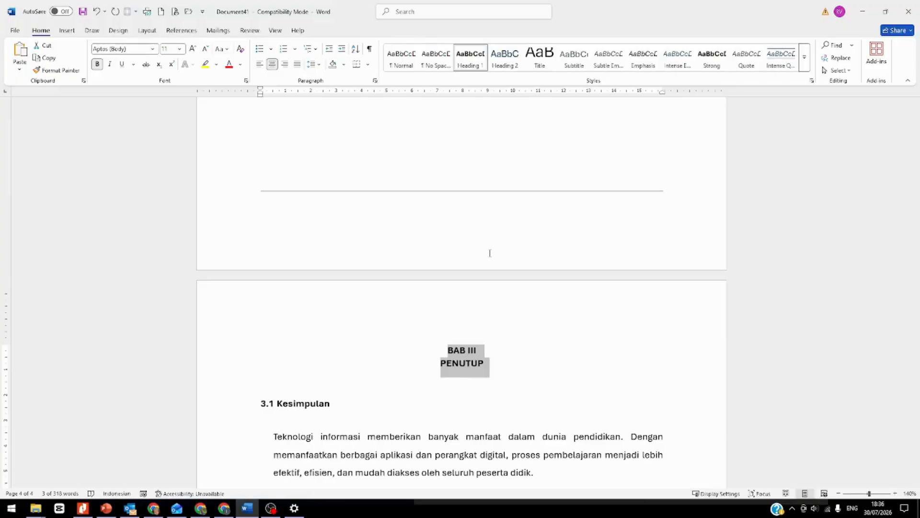
{"action": "scroll", "coordinate": [490, 253], "scroll_direction": "up", "scroll_amount": 15}
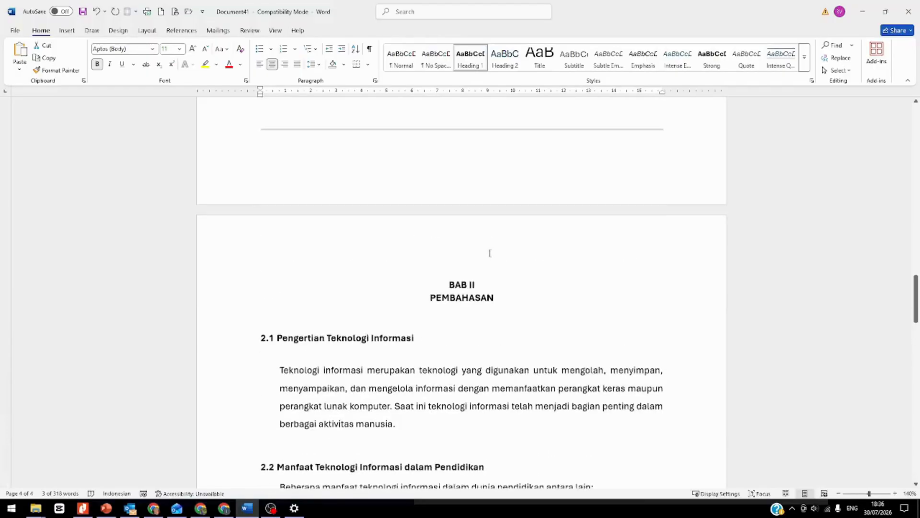
{"action": "scroll", "coordinate": [490, 253], "scroll_direction": "up", "scroll_amount": 15}
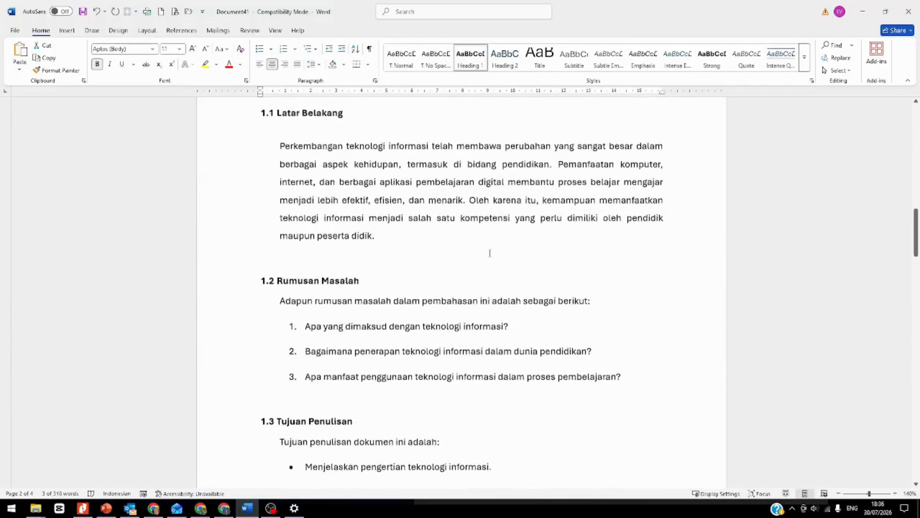
{"action": "scroll", "coordinate": [490, 253], "scroll_direction": "up", "scroll_amount": 3}
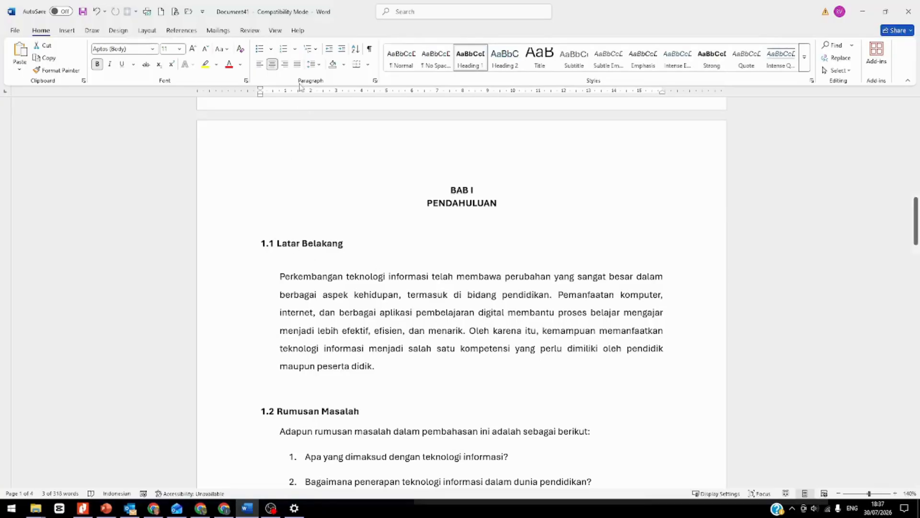
{"action": "left_click", "coordinate": [266, 244]}
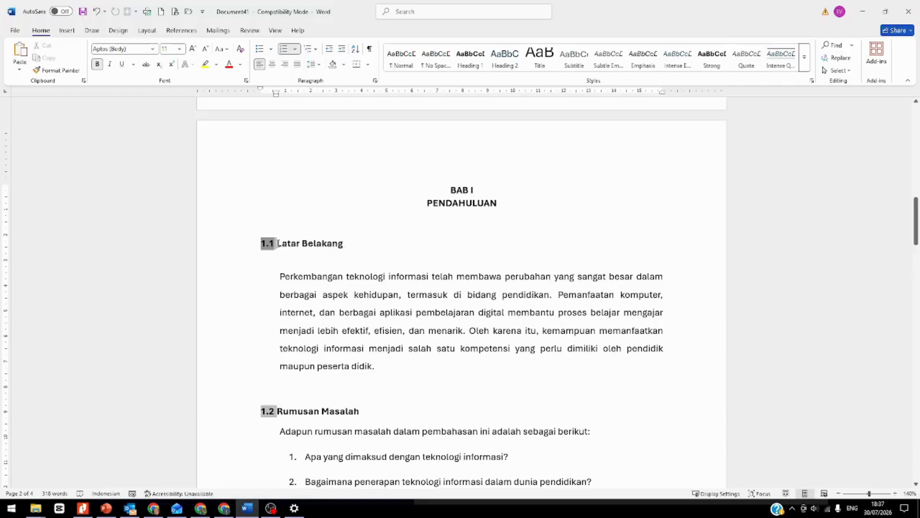
{"action": "left_click_drag", "start_coordinate": [278, 243], "coordinate": [349, 244]}
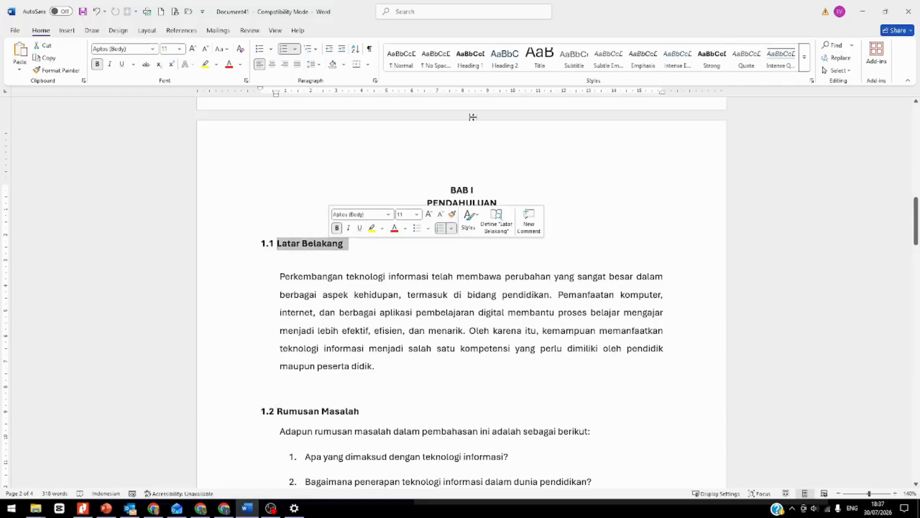
{"action": "left_click", "coordinate": [507, 57]}
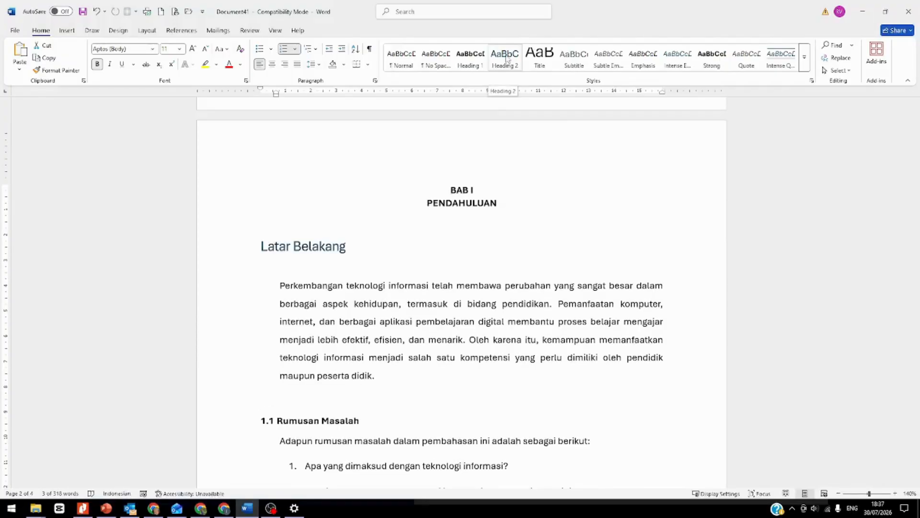
{"action": "right_click", "coordinate": [506, 58]}
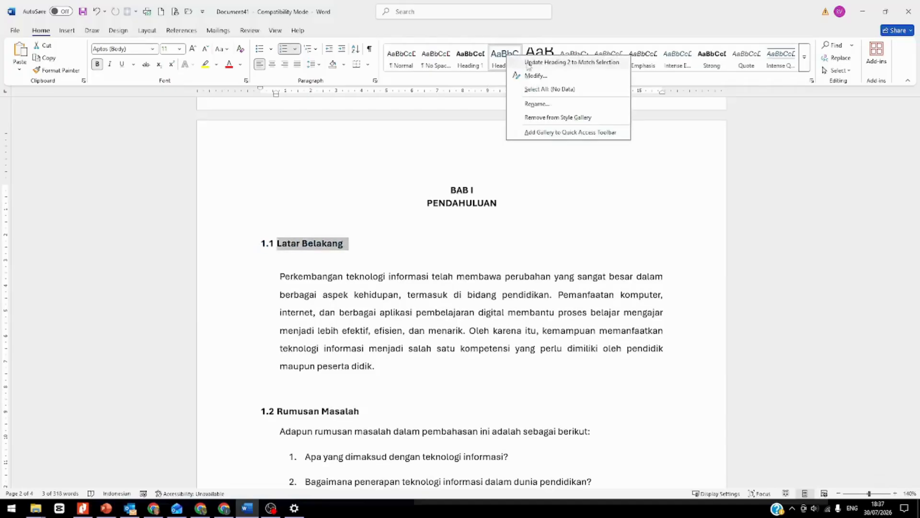
{"action": "left_click", "coordinate": [529, 62]}
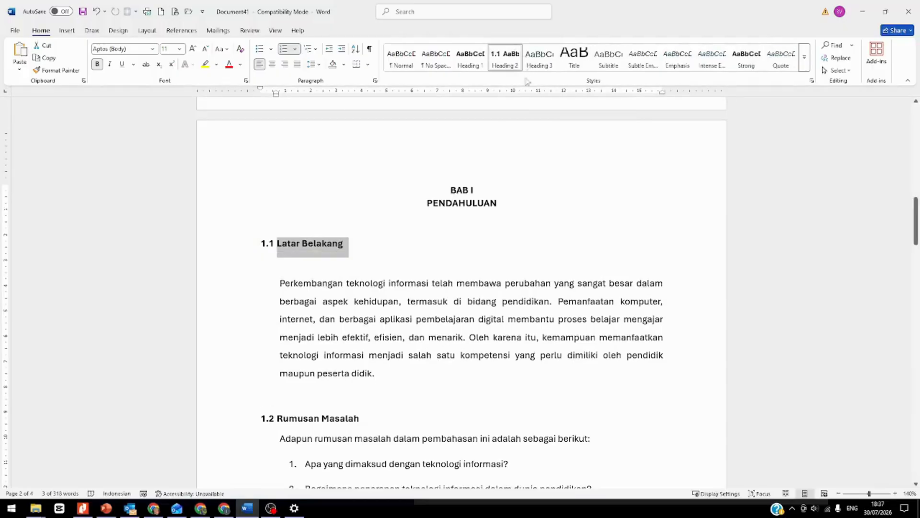
Step: Apply the Heading 2 style to both the "Rumusan Masalah" and "Tujuan Penulisan" subheadings in BAB I
{"action": "scroll", "coordinate": [345, 284], "scroll_direction": "down", "scroll_amount": 2}
{"action": "scroll", "coordinate": [345, 284], "scroll_direction": "down", "scroll_amount": 2}
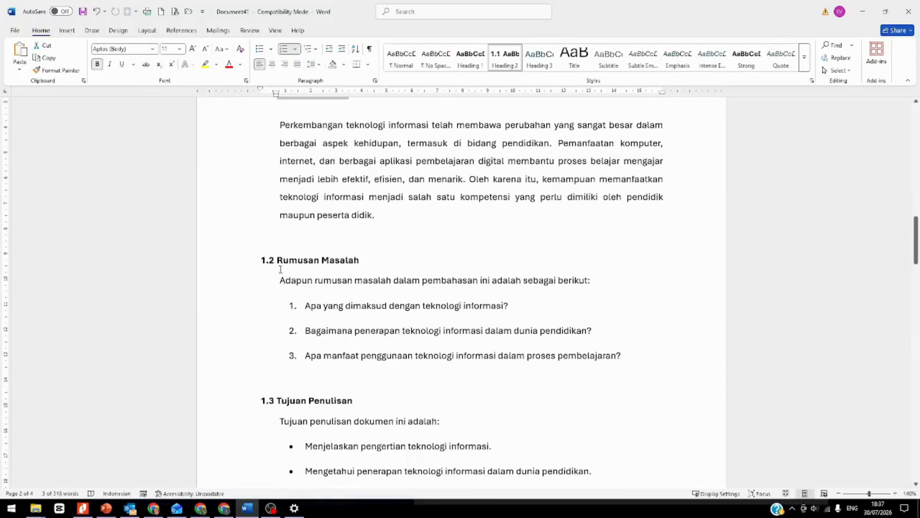
{"action": "left_click_drag", "start_coordinate": [278, 261], "coordinate": [365, 261]}
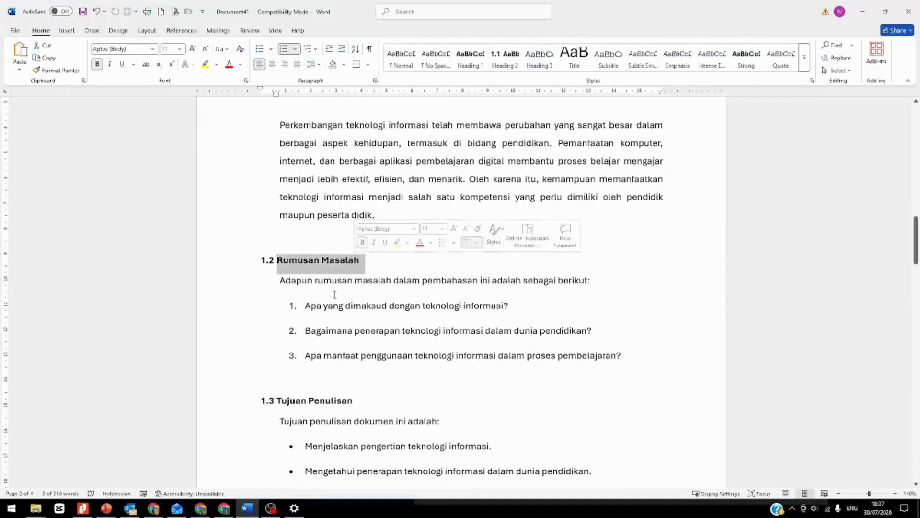
{"action": "scroll", "coordinate": [325, 329], "scroll_direction": "down", "scroll_amount": 2}
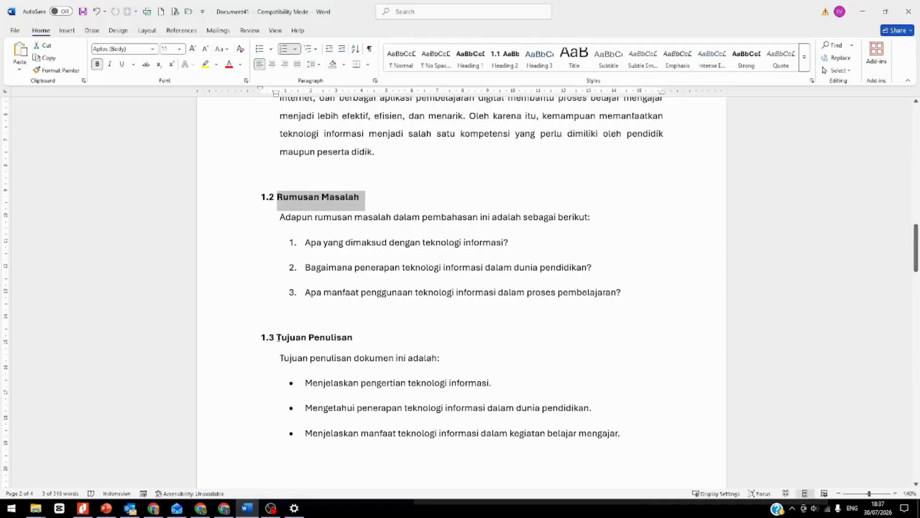
{"action": "left_click", "coordinate": [278, 338], "text": "shift"}
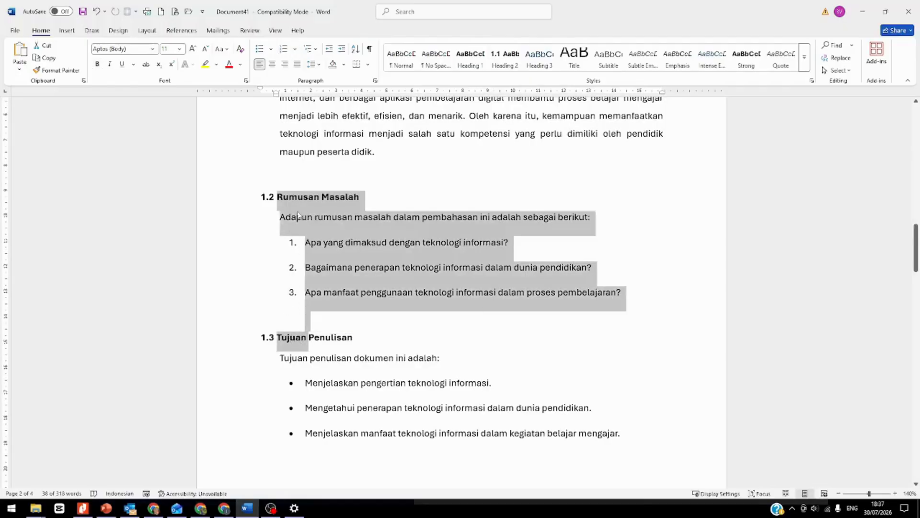
{"action": "left_click", "coordinate": [277, 194]}
{"action": "left_click_drag", "start_coordinate": [277, 194], "coordinate": [365, 197]}
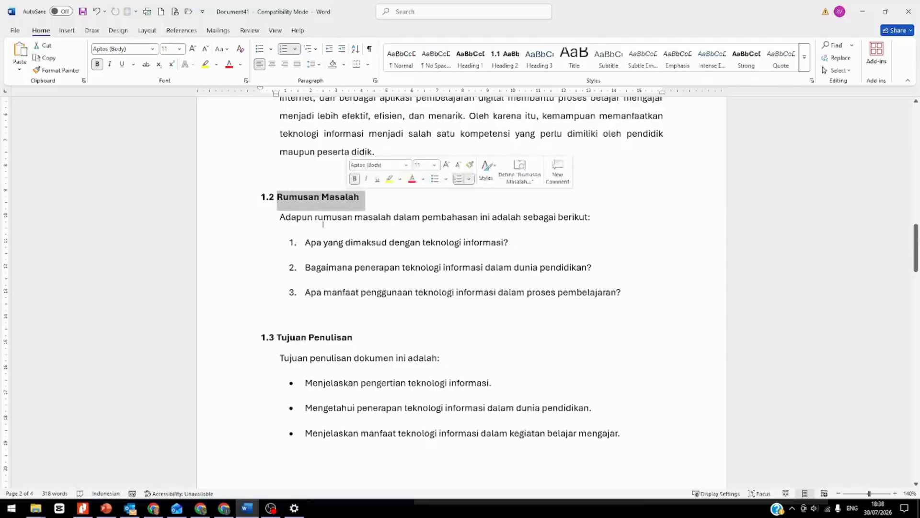
{"action": "left_click_drag", "start_coordinate": [278, 338], "coordinate": [345, 338]}
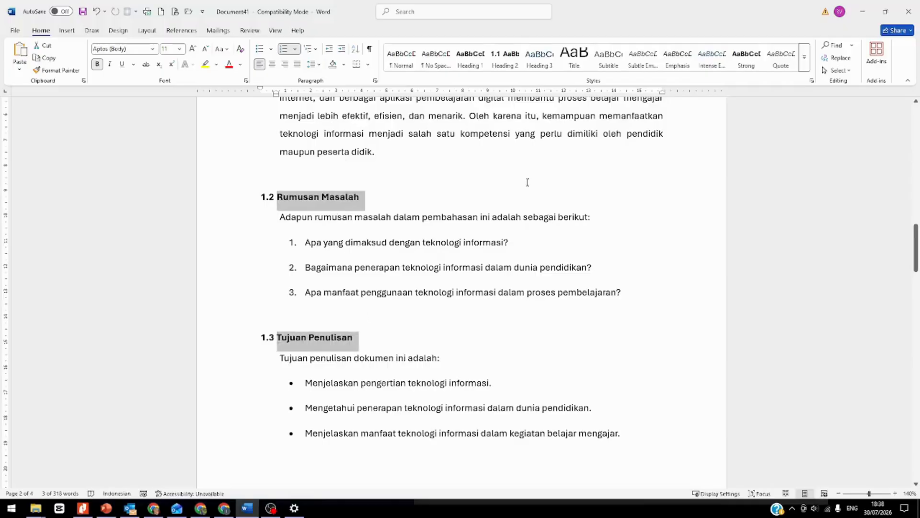
{"action": "left_click", "coordinate": [503, 62]}
Step: Start a new style named SUB 2 from the "Pengertian Teknologi Informasi" subheading in BAB II and open its detailed settings
{"action": "scroll", "coordinate": [274, 206], "scroll_direction": "up", "scroll_amount": 2}
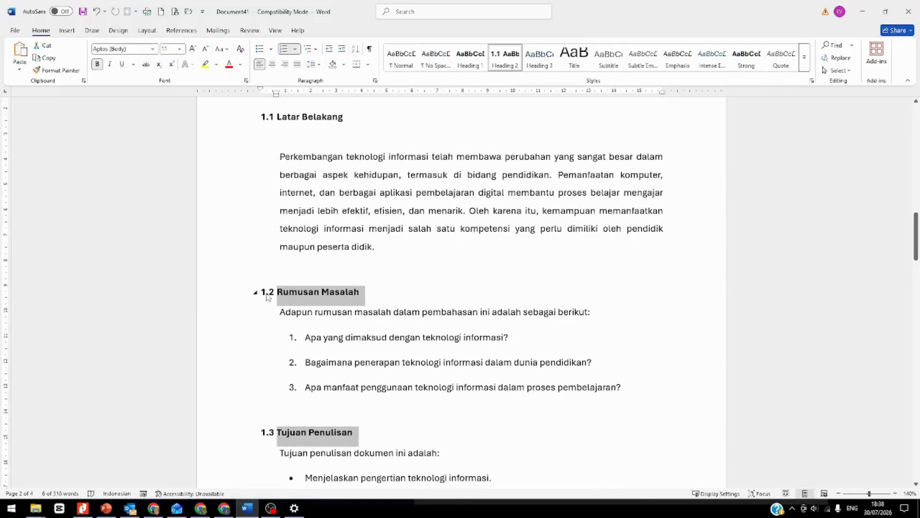
{"action": "scroll", "coordinate": [267, 297], "scroll_direction": "down", "scroll_amount": 3}
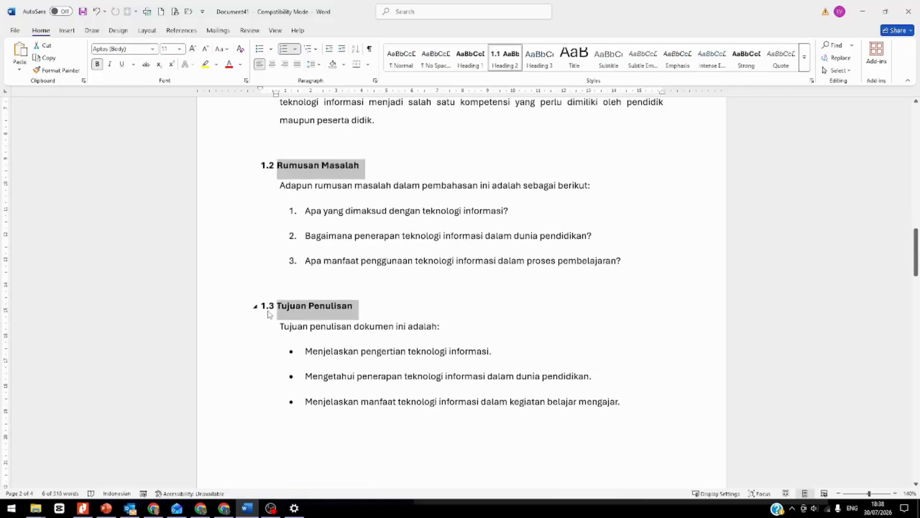
{"action": "scroll", "coordinate": [434, 320], "scroll_direction": "down", "scroll_amount": 3}
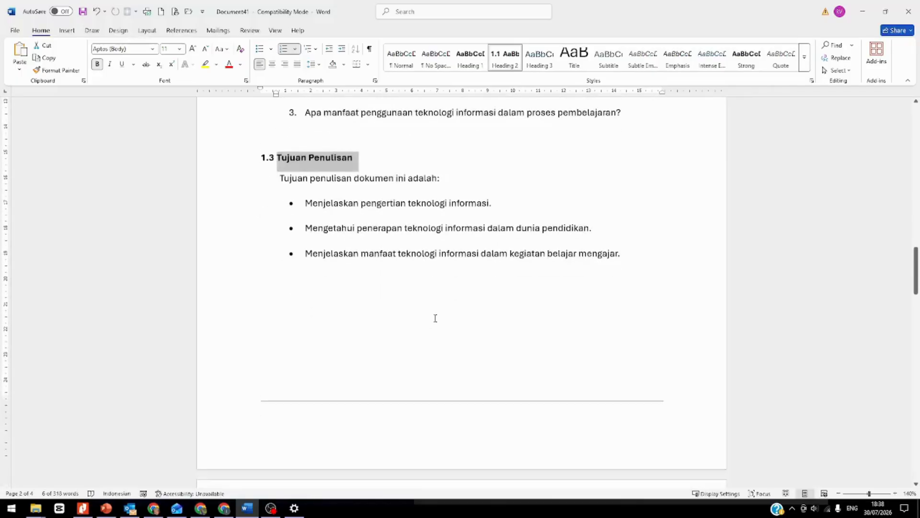
{"action": "scroll", "coordinate": [435, 318], "scroll_direction": "down", "scroll_amount": 7}
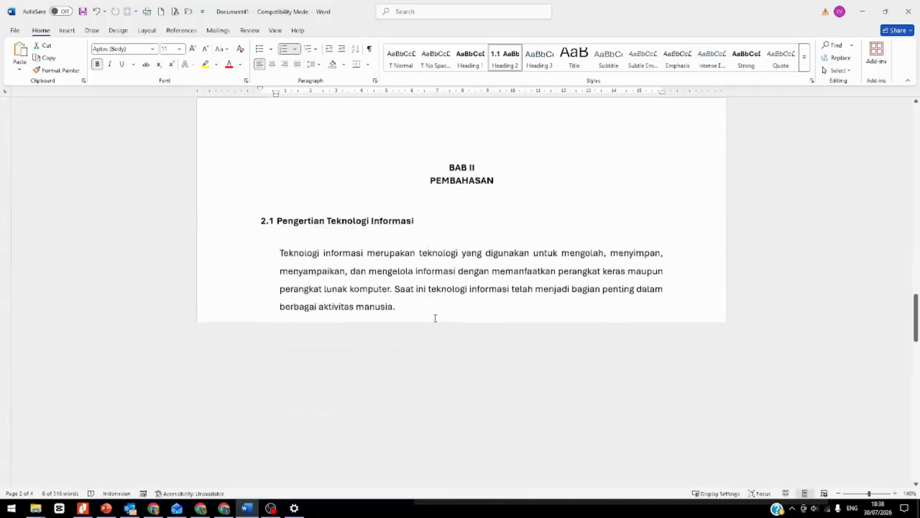
{"action": "scroll", "coordinate": [435, 318], "scroll_direction": "down", "scroll_amount": 1}
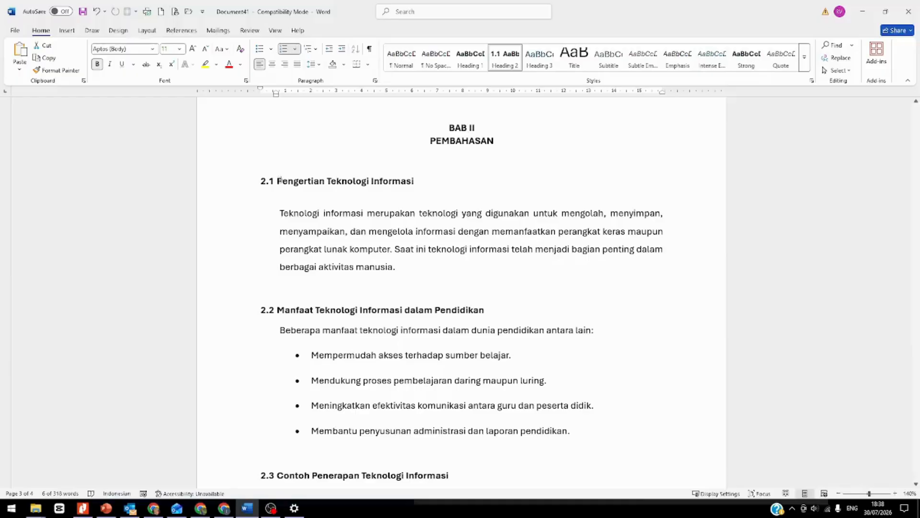
{"action": "left_click_drag", "start_coordinate": [278, 180], "coordinate": [413, 181]}
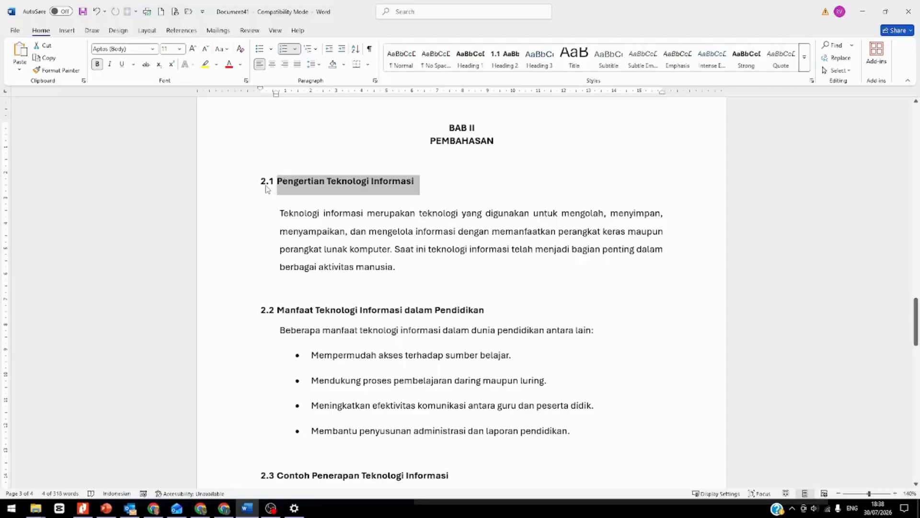
{"action": "left_click", "coordinate": [806, 68]}
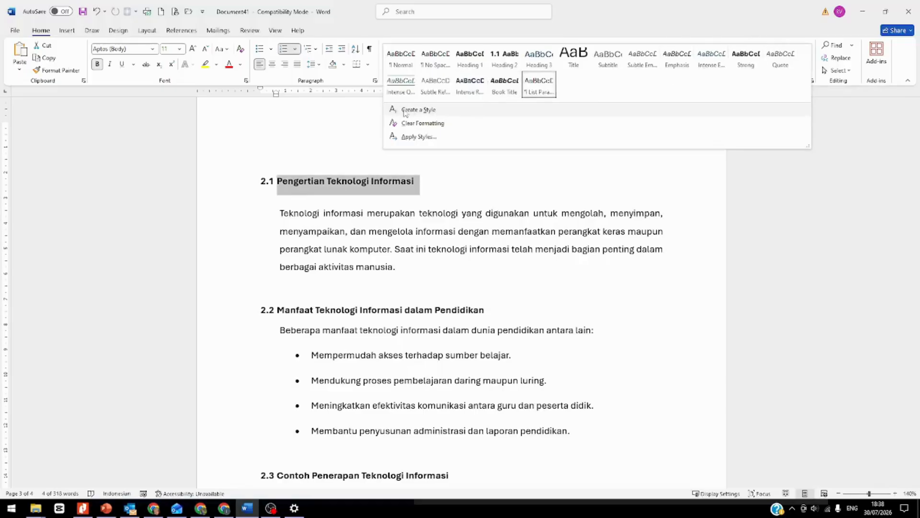
{"action": "left_click", "coordinate": [457, 115]}
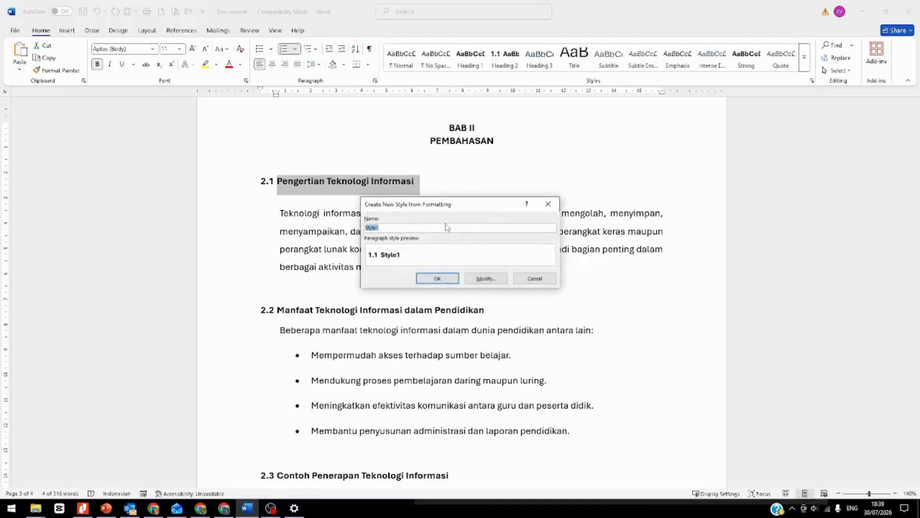
{"action": "type", "text": "SUB 2"}
{"action": "left_click", "coordinate": [494, 285]}
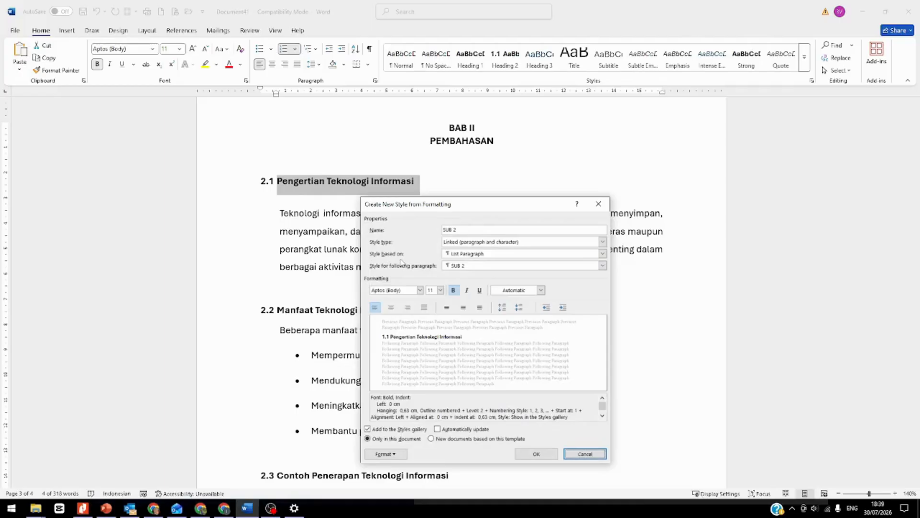
Step: Base the SUB 2 style on Heading 2, with Heading 2 for the following paragraph and bold text, and save it
{"action": "left_click", "coordinate": [474, 256]}
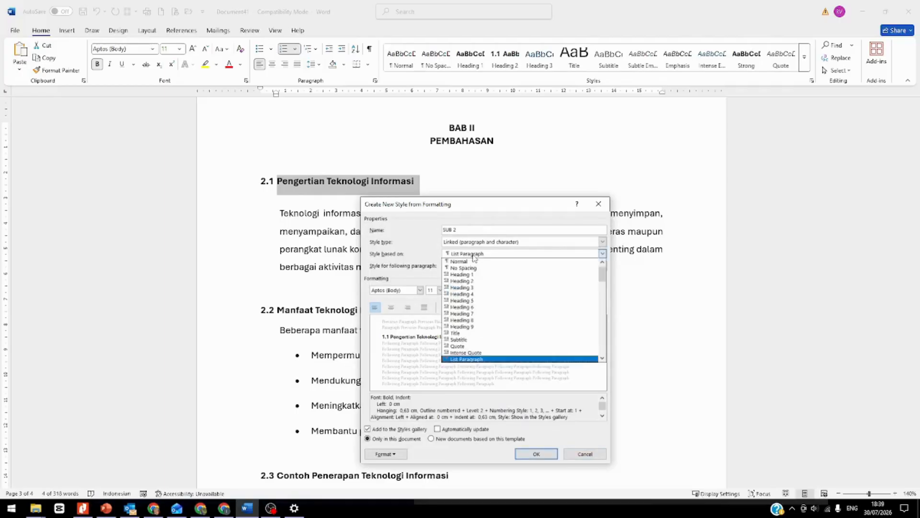
{"action": "left_click", "coordinate": [478, 282]}
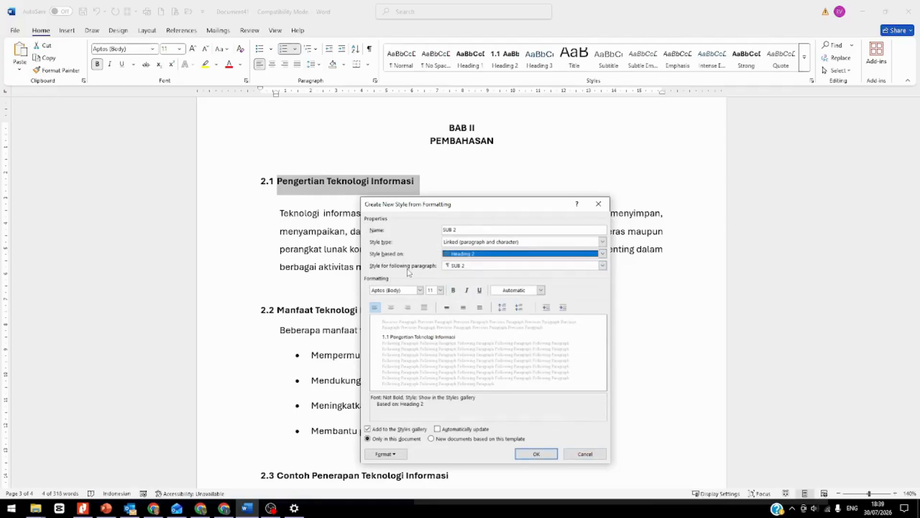
{"action": "left_click", "coordinate": [480, 268]}
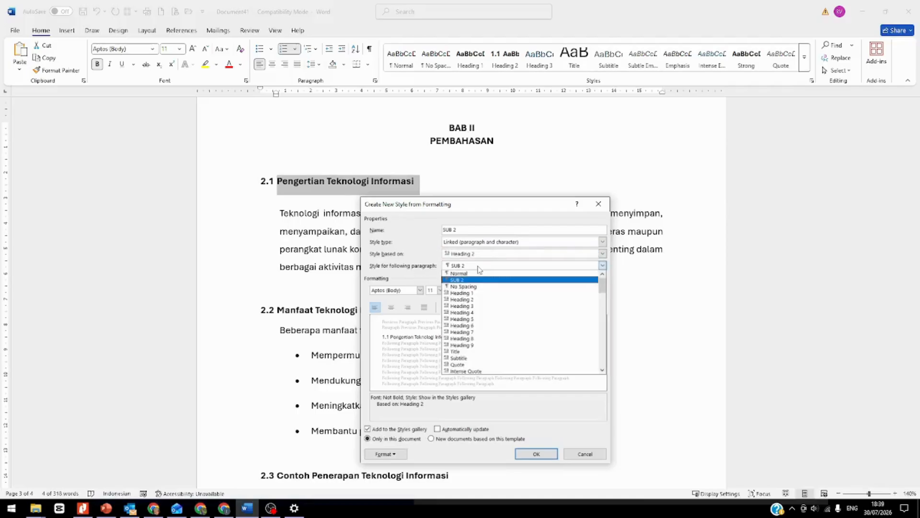
{"action": "left_click", "coordinate": [479, 300]}
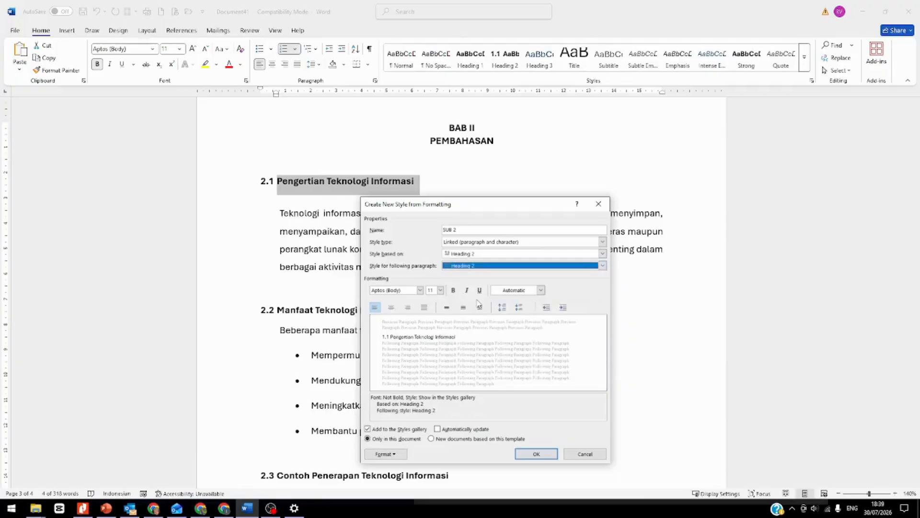
{"action": "left_click", "coordinate": [454, 290]}
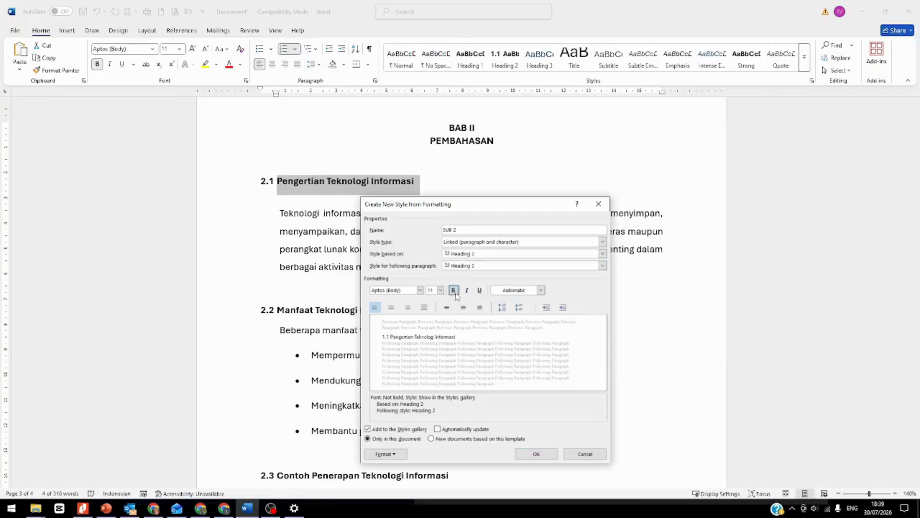
{"action": "left_click", "coordinate": [542, 458]}
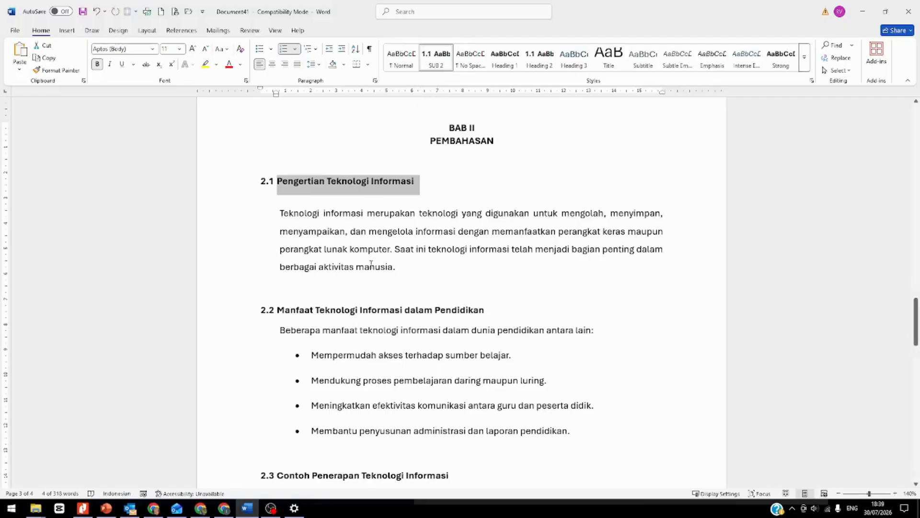
Step: Apply the SUB 2 style to both the "Manfaat Teknologi Informasi dalam Pendidikan" and "Contoh Penerapan Teknologi Informasi" subheadings in BAB II
{"action": "scroll", "coordinate": [369, 242], "scroll_direction": "down", "scroll_amount": 3}
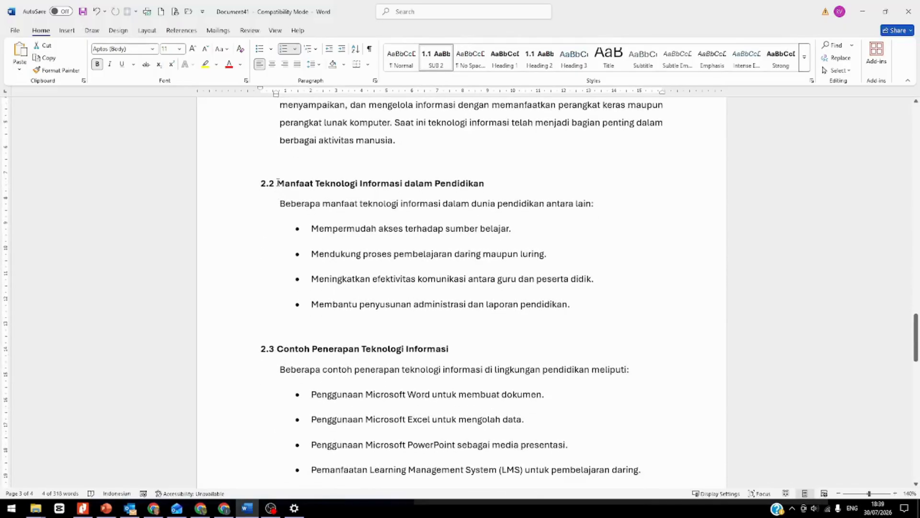
{"action": "left_click_drag", "start_coordinate": [277, 184], "coordinate": [490, 184]}
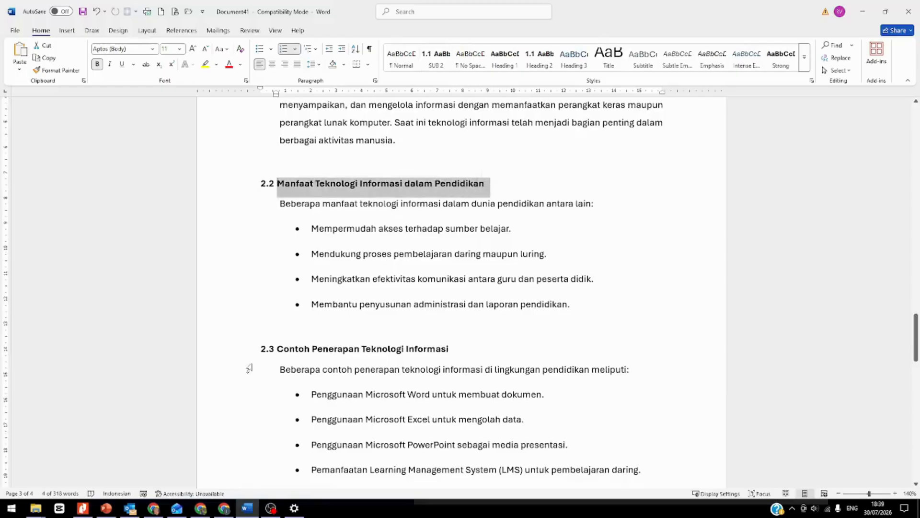
{"action": "left_click_drag", "start_coordinate": [278, 349], "coordinate": [463, 353]}
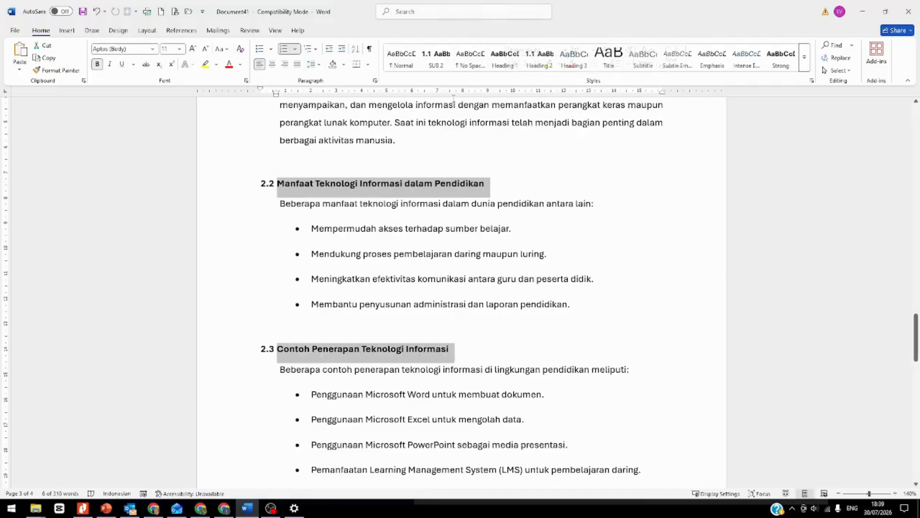
{"action": "left_click", "coordinate": [438, 66]}
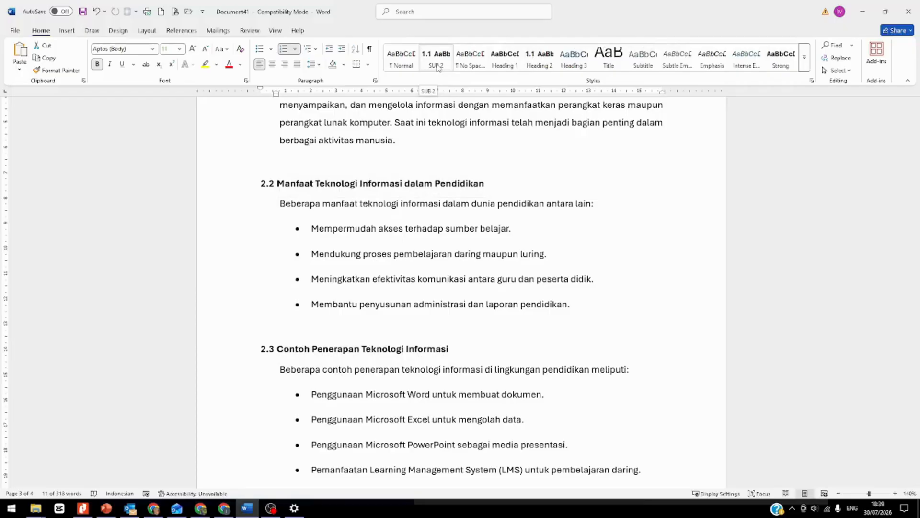
{"action": "left_click", "coordinate": [437, 67]}
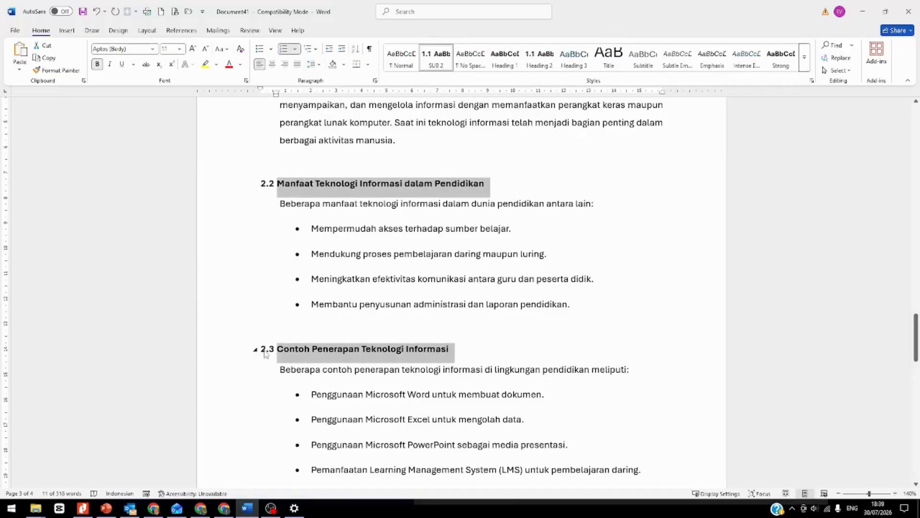
Step: Start a new style named SUB 3 from the "Kesimpulan" subheading in BAB III and open its detailed settings
{"action": "scroll", "coordinate": [348, 208], "scroll_direction": "up", "scroll_amount": 3}
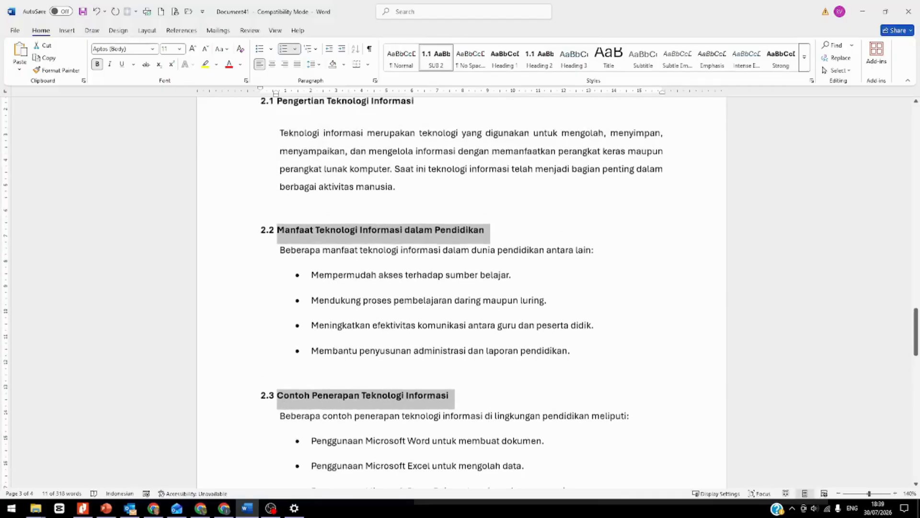
{"action": "scroll", "coordinate": [464, 257], "scroll_direction": "down", "scroll_amount": 15}
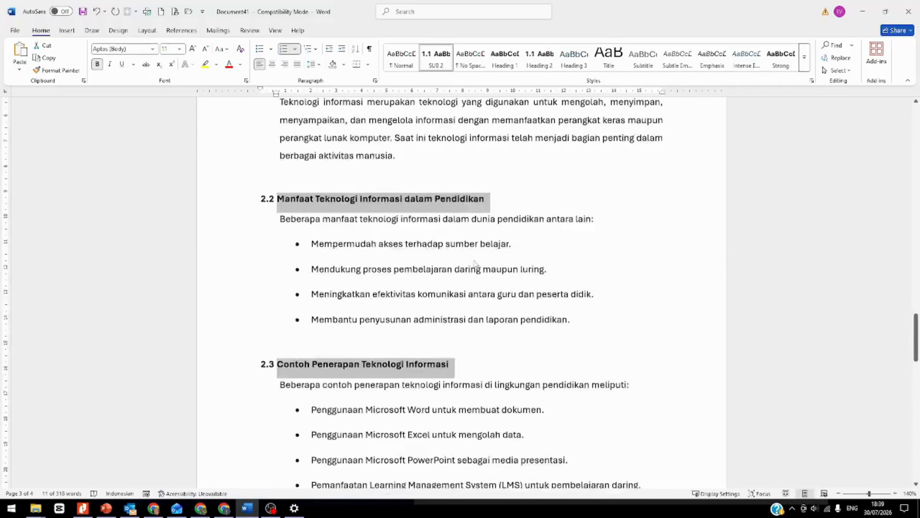
{"action": "scroll", "coordinate": [477, 270], "scroll_direction": "down", "scroll_amount": 5}
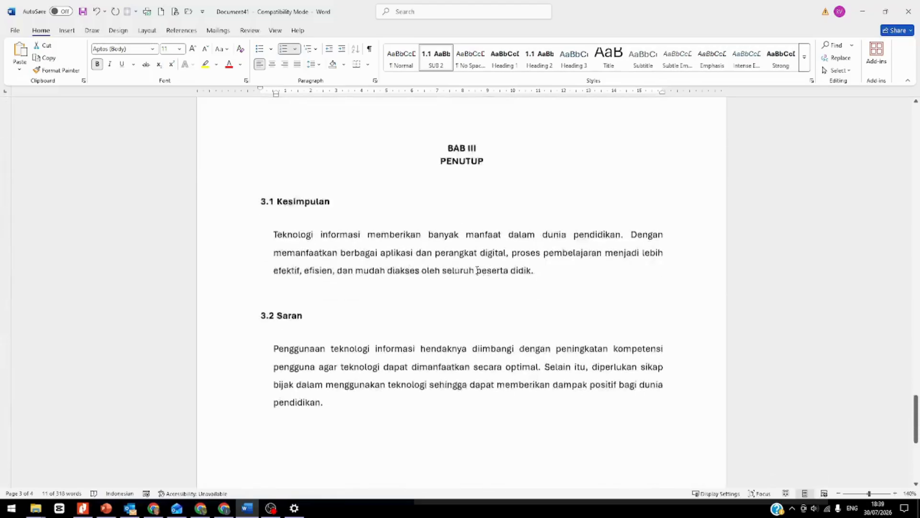
{"action": "scroll", "coordinate": [468, 263], "scroll_direction": "up", "scroll_amount": 1}
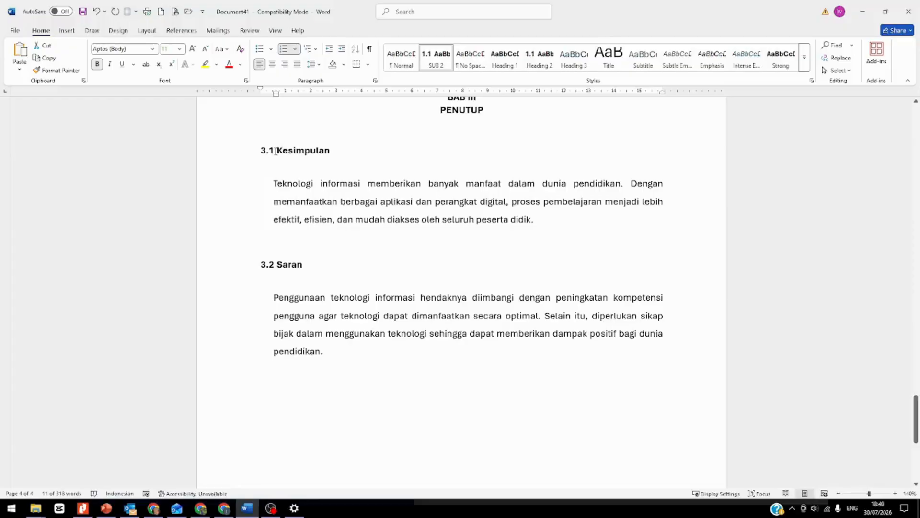
{"action": "left_click_drag", "start_coordinate": [278, 150], "coordinate": [335, 150]}
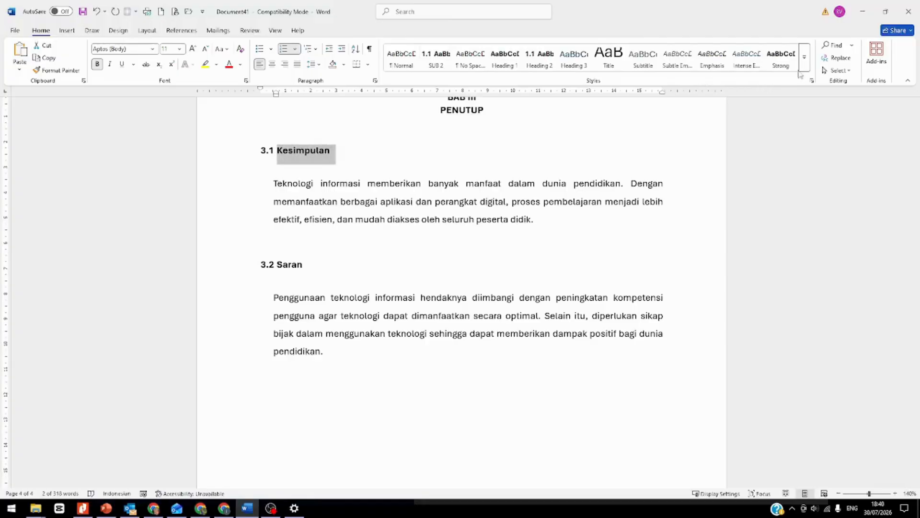
{"action": "left_click", "coordinate": [805, 57]}
{"action": "left_click", "coordinate": [432, 110]}
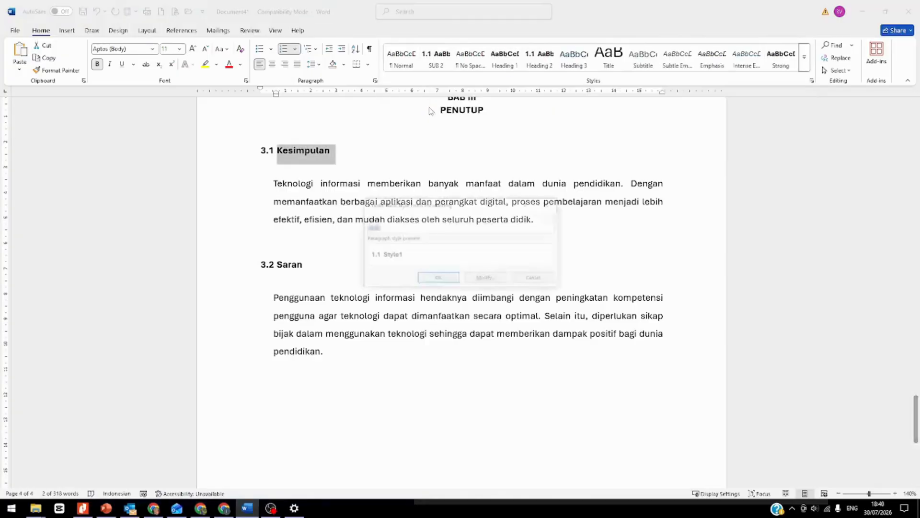
{"action": "type", "text": "SU"}
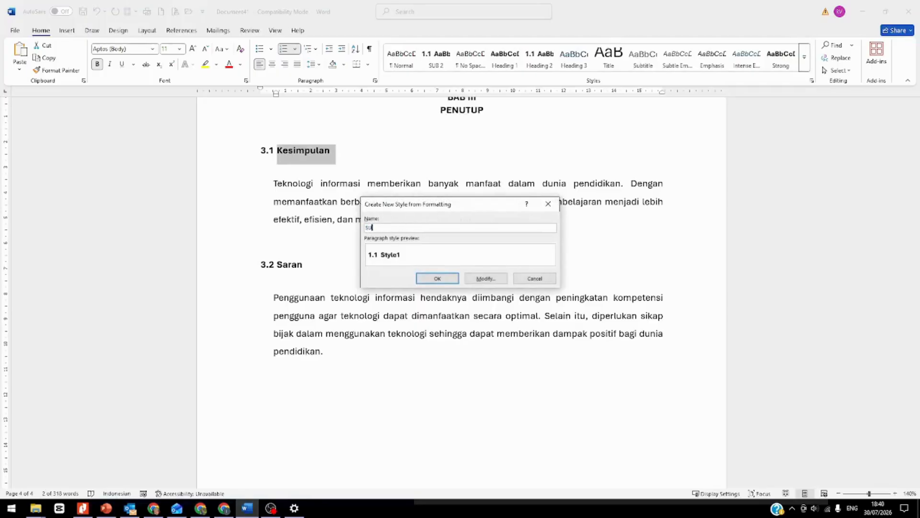
{"action": "type", "text": "B 3"}
{"action": "left_click", "coordinate": [489, 280]}
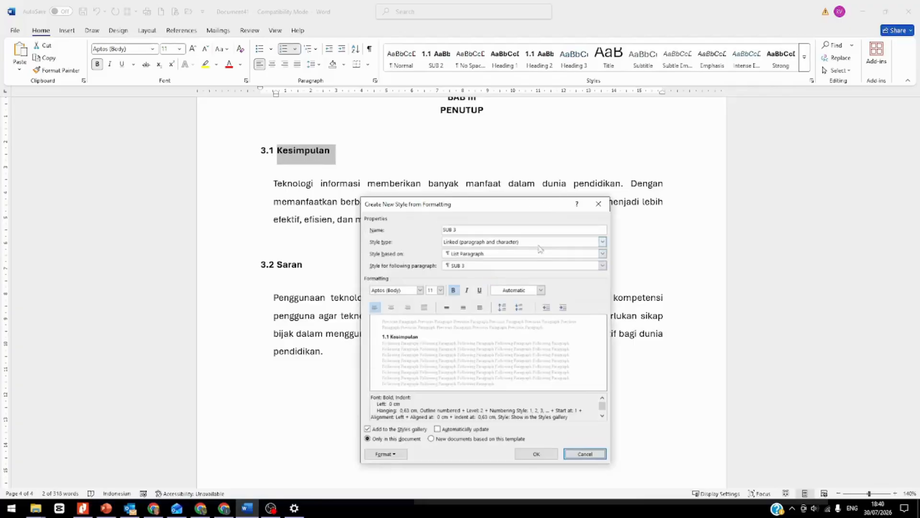
Step: Base the SUB 3 style on Heading 2, with Heading 2 for the following paragraph and bold text, and save it
{"action": "left_click", "coordinate": [477, 254]}
{"action": "left_click", "coordinate": [477, 283]}
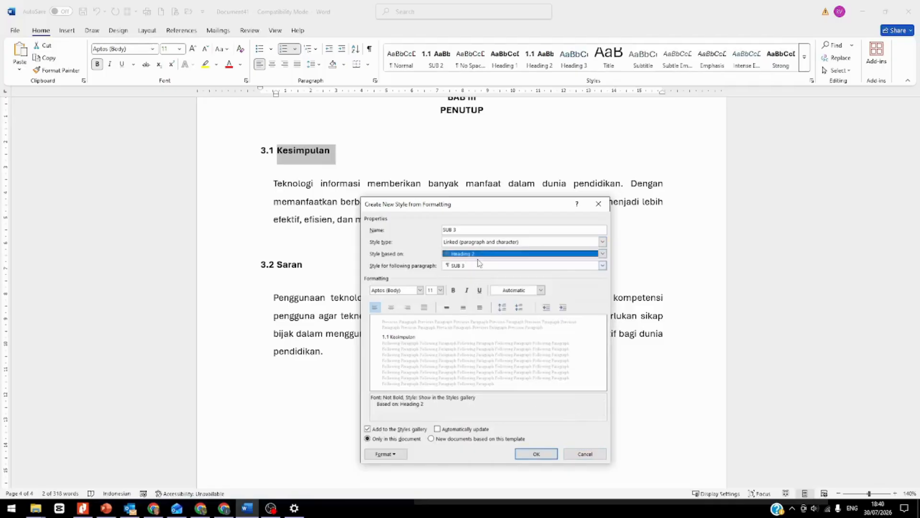
{"action": "left_click", "coordinate": [480, 265]}
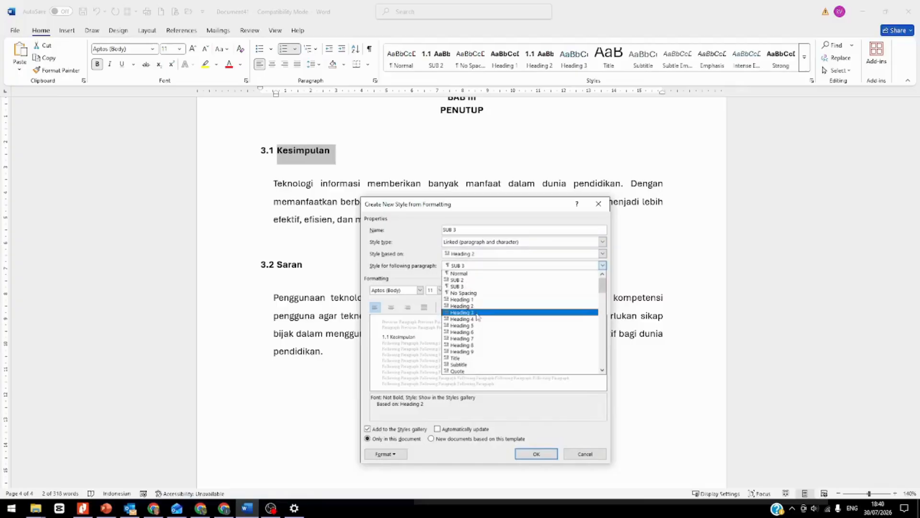
{"action": "left_click", "coordinate": [477, 309]}
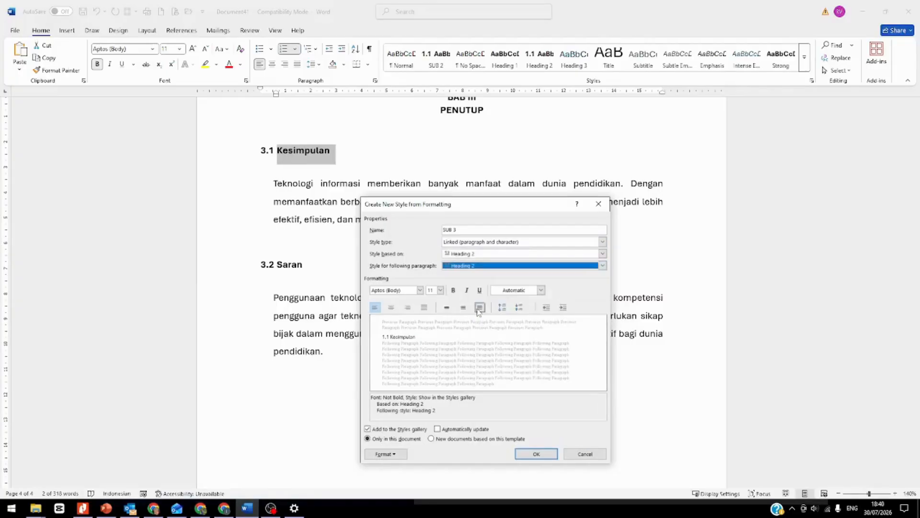
{"action": "left_click", "coordinate": [457, 291]}
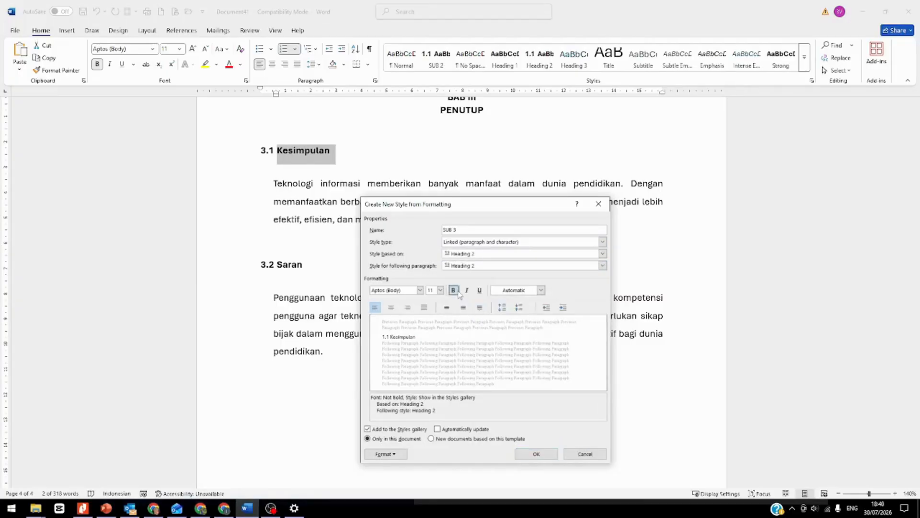
{"action": "left_click", "coordinate": [531, 454]}
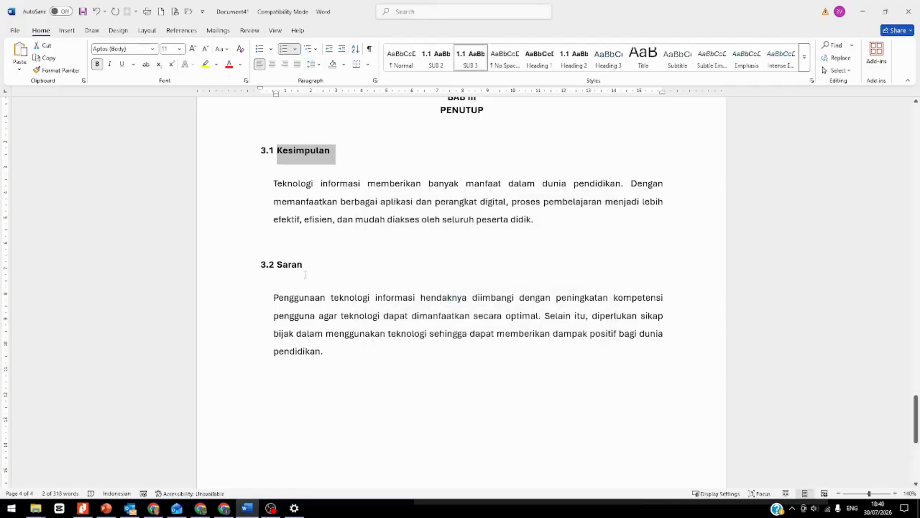
Step: Apply the SUB 3 style to the "Saran" subheading in BAB III
{"action": "left_click_drag", "start_coordinate": [277, 263], "coordinate": [309, 264]}
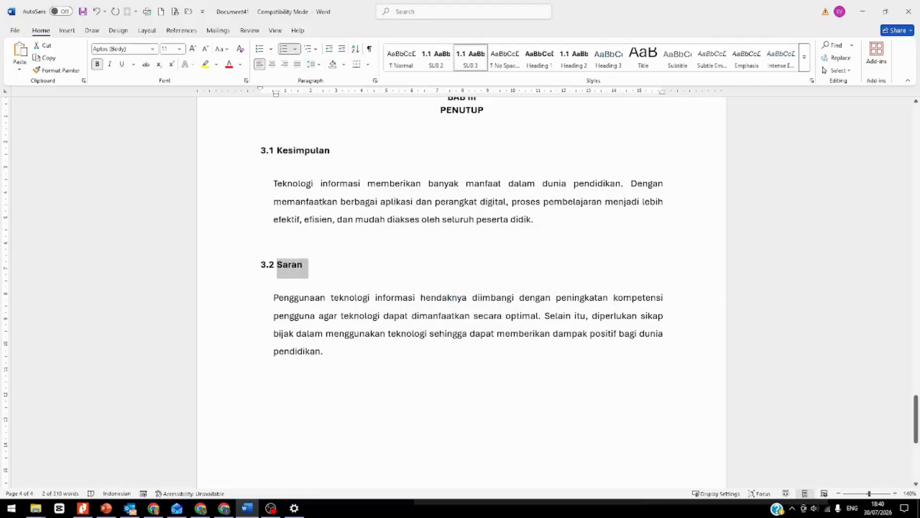
{"action": "left_click", "coordinate": [471, 58]}
{"action": "scroll", "coordinate": [461, 298], "scroll_direction": "down", "scroll_amount": 3}
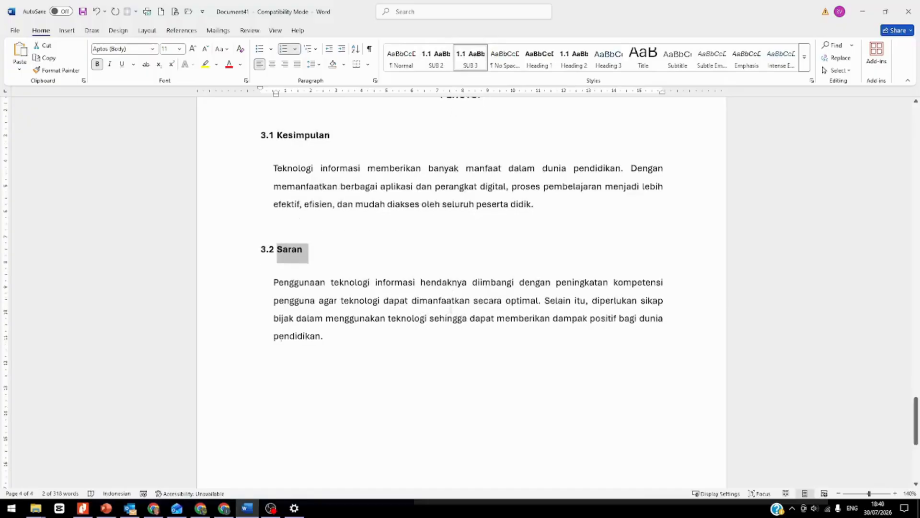
{"action": "scroll", "coordinate": [451, 309], "scroll_direction": "up", "scroll_amount": 2}
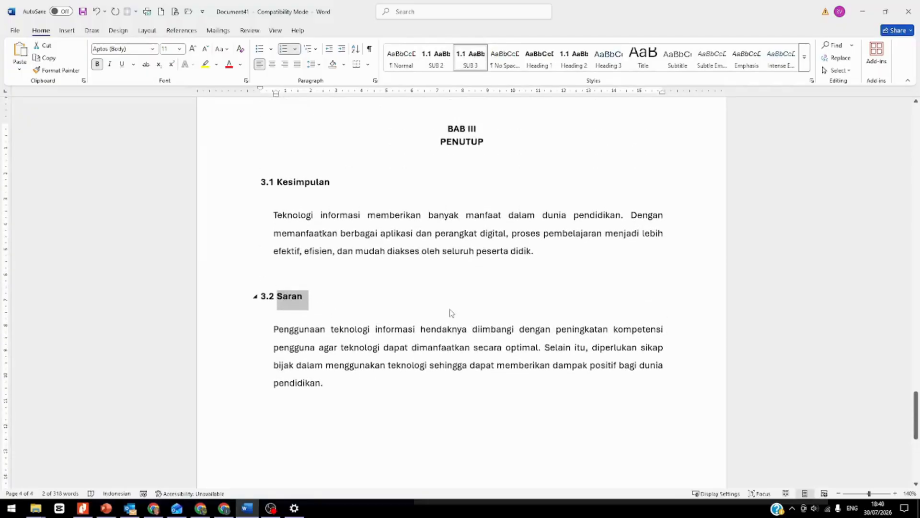
{"action": "scroll", "coordinate": [456, 321], "scroll_direction": "up", "scroll_amount": 5}
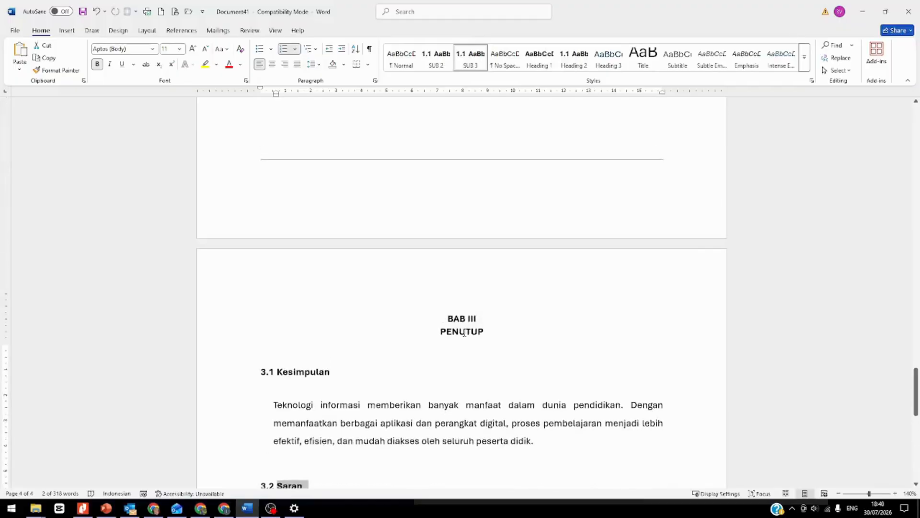
{"action": "scroll", "coordinate": [336, 390], "scroll_direction": "down", "scroll_amount": 3}
{"action": "scroll", "coordinate": [288, 364], "scroll_direction": "down", "scroll_amount": 2}
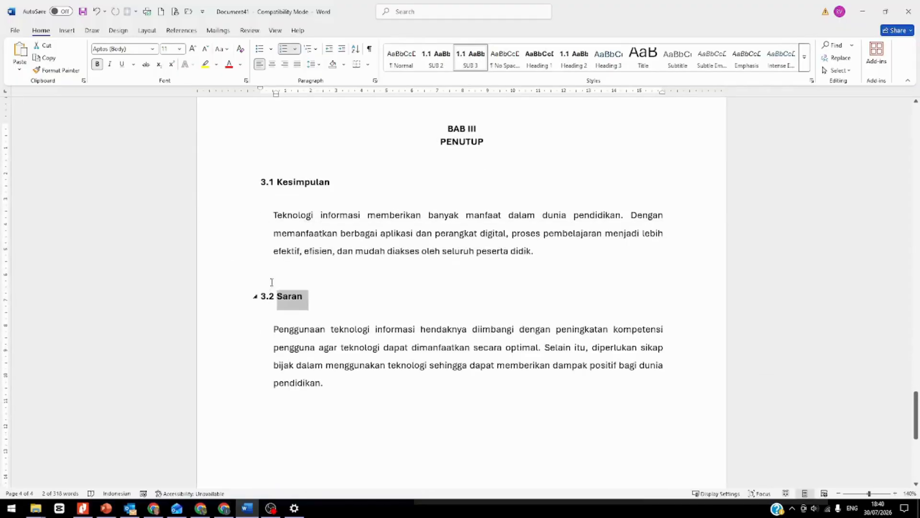
{"action": "scroll", "coordinate": [451, 233], "scroll_direction": "up", "scroll_amount": 2}
{"action": "scroll", "coordinate": [489, 275], "scroll_direction": "up", "scroll_amount": 3}
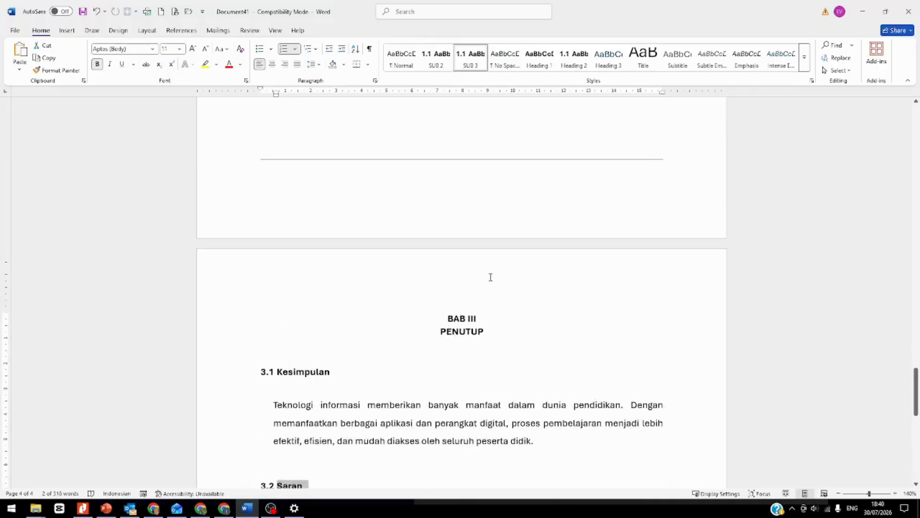
Step: Place the cursor on the blank line below the DAFTAR ISI title and justify that paragraph
{"action": "scroll", "coordinate": [482, 313], "scroll_direction": "up", "scroll_amount": 10}
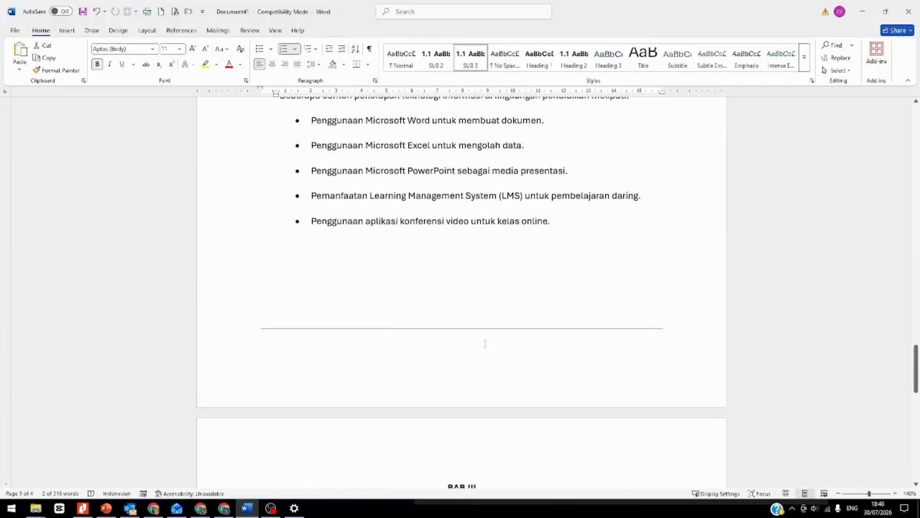
{"action": "scroll", "coordinate": [485, 343], "scroll_direction": "up", "scroll_amount": 13}
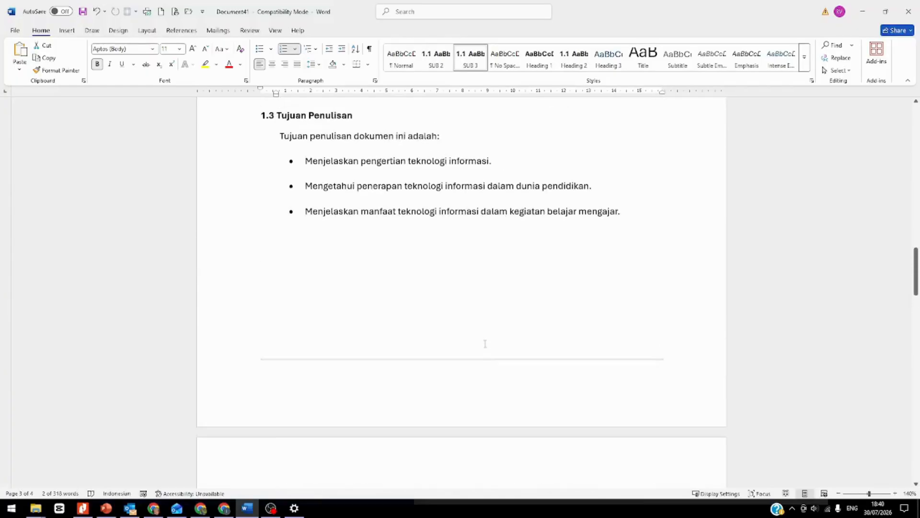
{"action": "scroll", "coordinate": [485, 344], "scroll_direction": "up", "scroll_amount": 12}
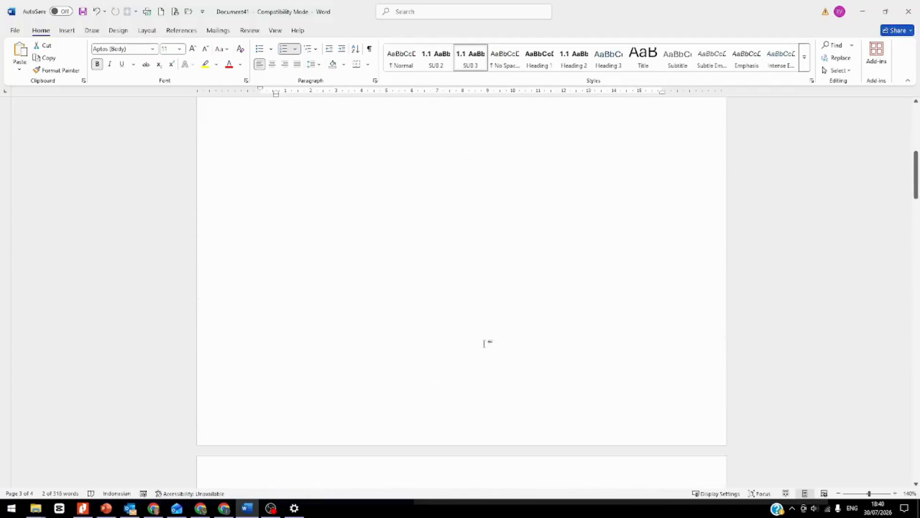
{"action": "scroll", "coordinate": [484, 343], "scroll_direction": "up", "scroll_amount": 1}
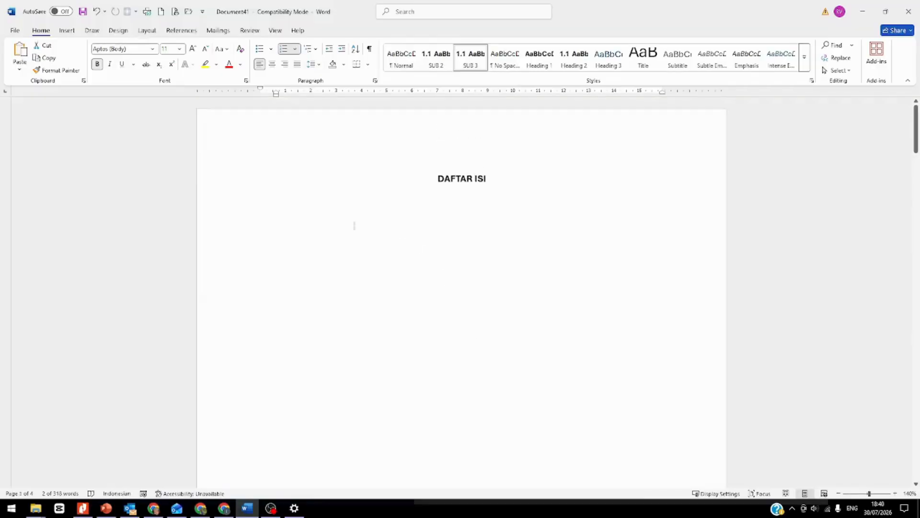
{"action": "left_click", "coordinate": [308, 210]}
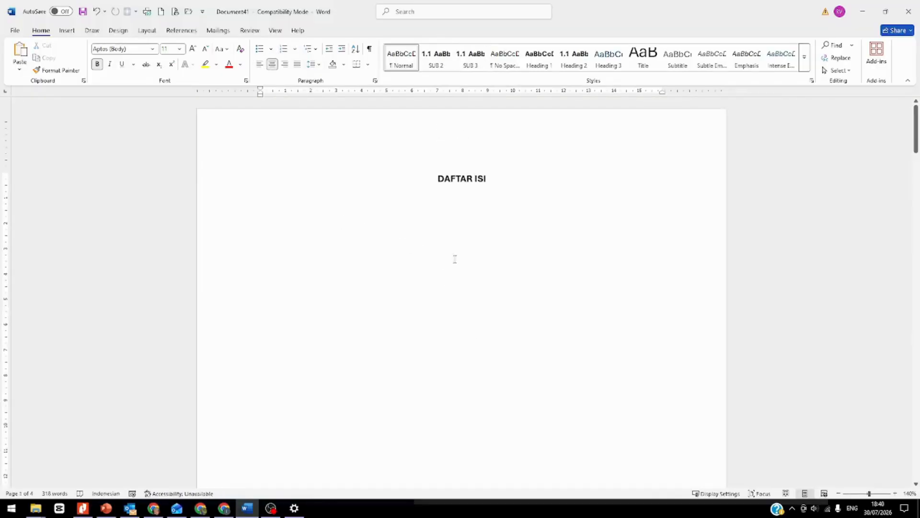
{"action": "left_click", "coordinate": [297, 64]}
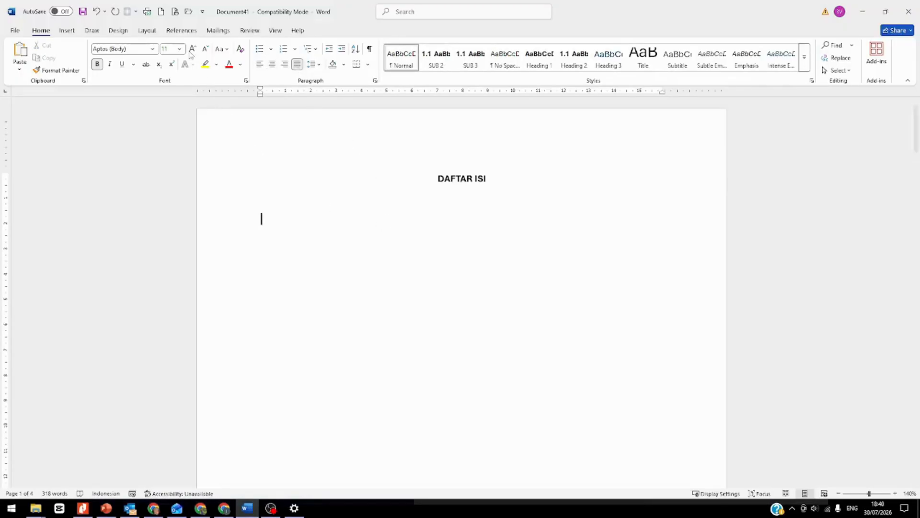
Step: Insert an Automatic Table 1 table of contents below the DAFTAR ISI title
{"action": "left_click", "coordinate": [182, 31]}
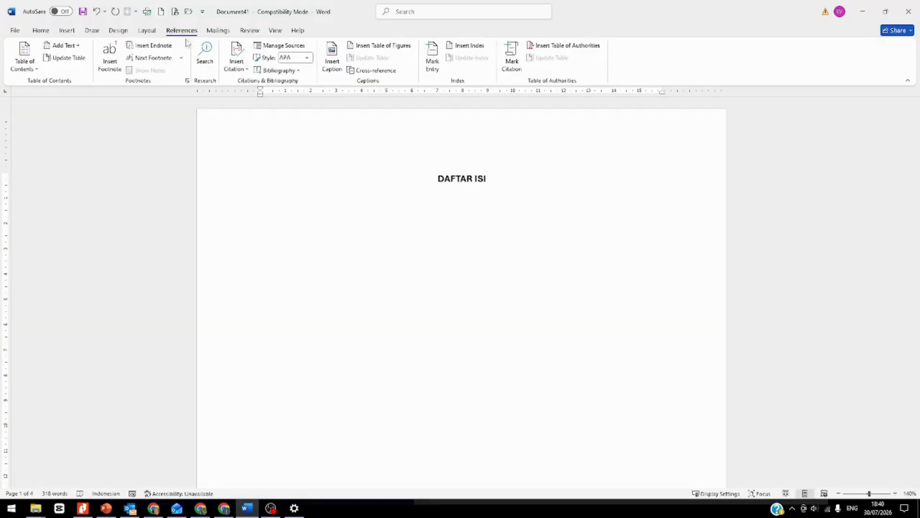
{"action": "left_click", "coordinate": [32, 73]}
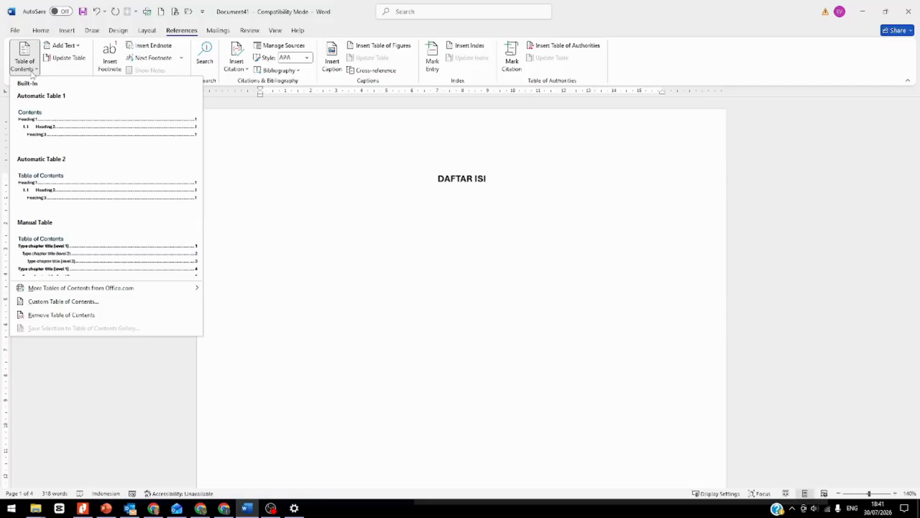
{"action": "left_click", "coordinate": [41, 111]}
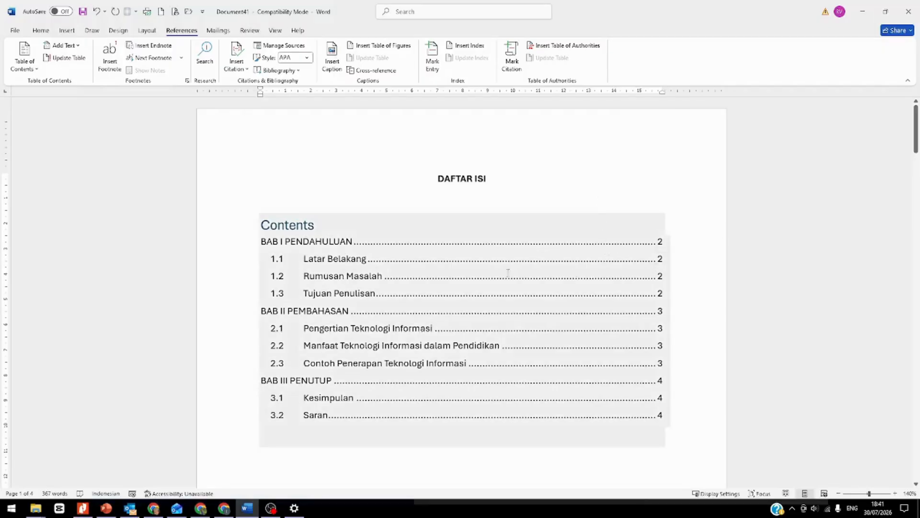
Step: Set the text of the whole document, including the table of contents, to Aptos Display (Headings) at size 12
{"action": "scroll", "coordinate": [506, 268], "scroll_direction": "down", "scroll_amount": 1}
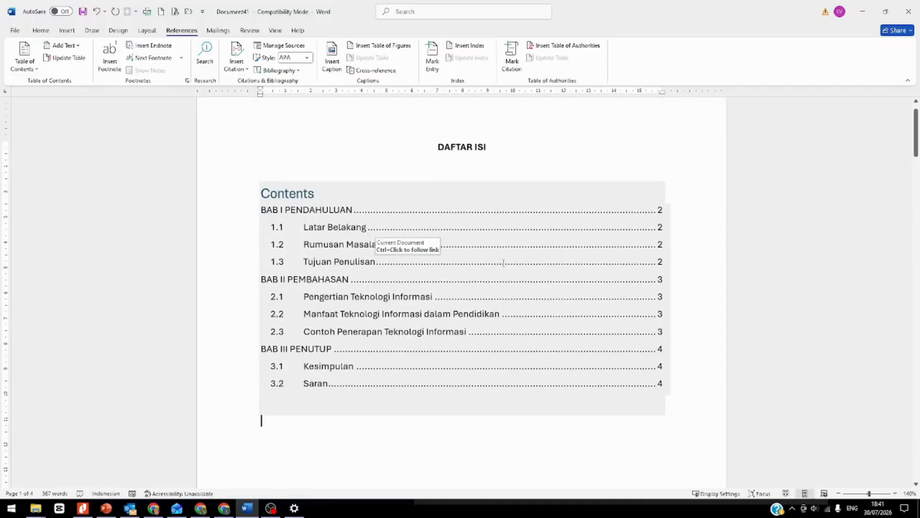
{"action": "scroll", "coordinate": [504, 262], "scroll_direction": "down", "scroll_amount": 2}
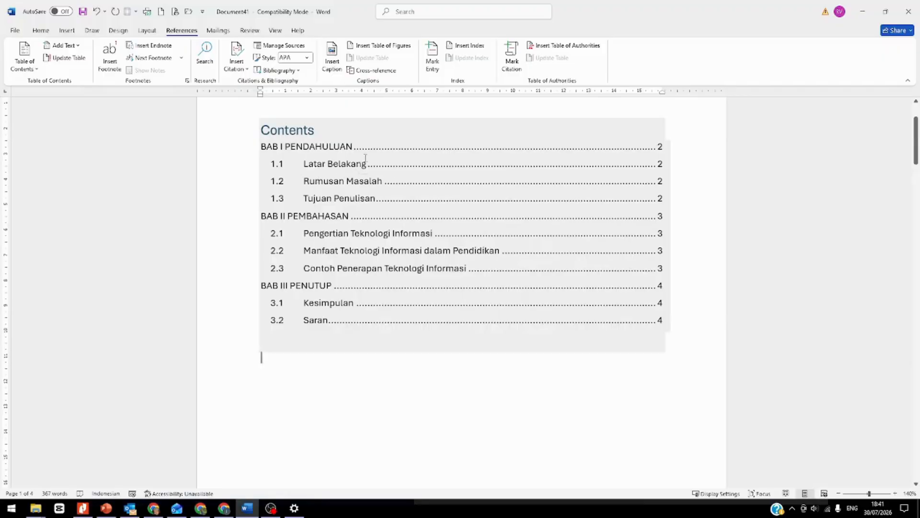
{"action": "left_click", "coordinate": [352, 199]}
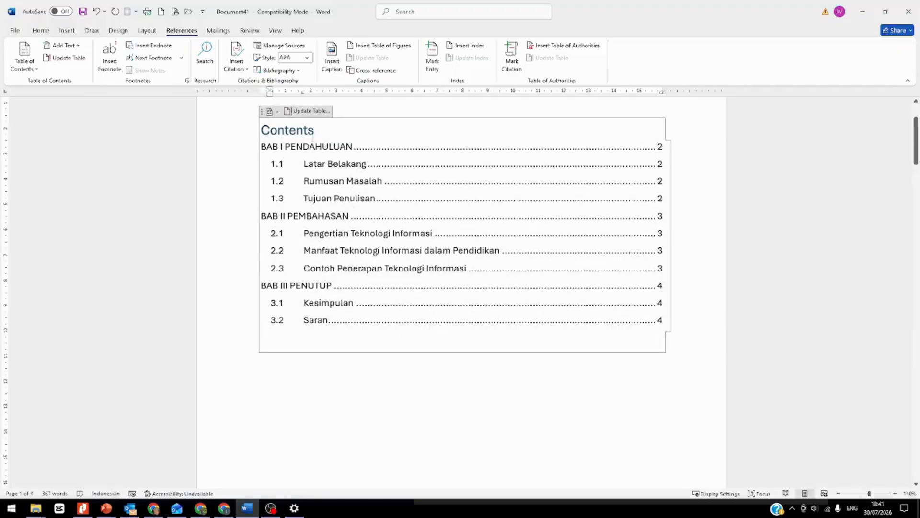
{"action": "key", "text": "ctrl+a"}
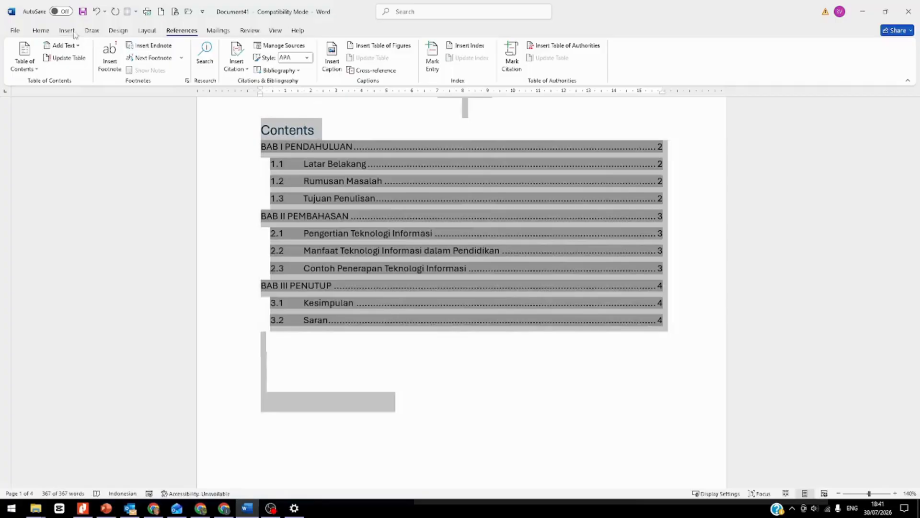
{"action": "left_click", "coordinate": [41, 31]}
{"action": "left_click", "coordinate": [152, 49]}
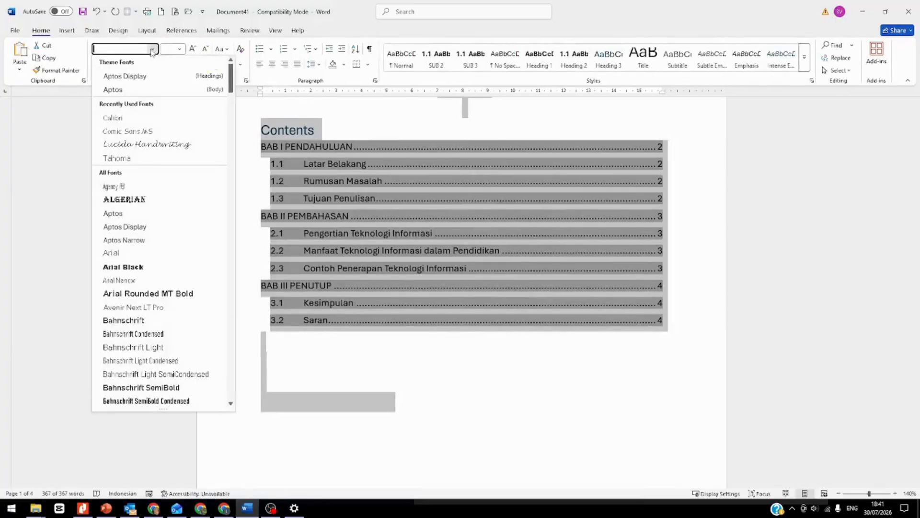
{"action": "left_click", "coordinate": [138, 86]}
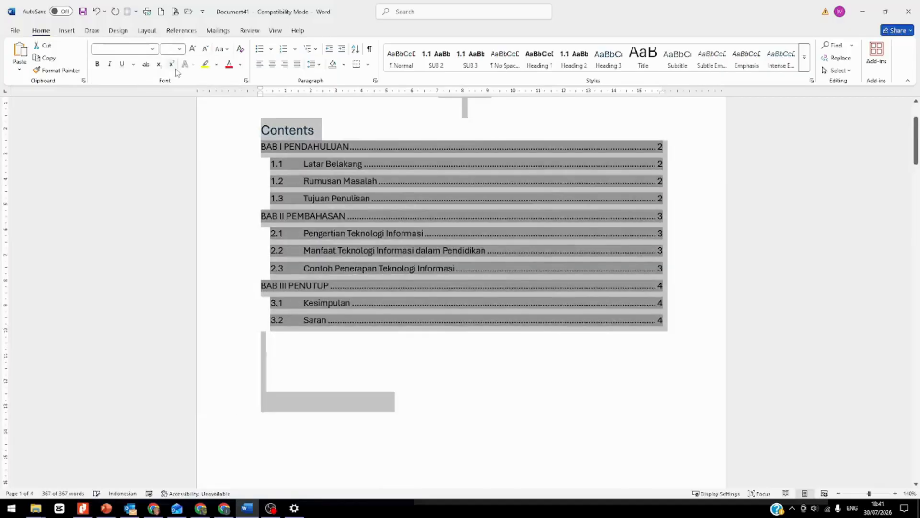
{"action": "left_click", "coordinate": [180, 49]}
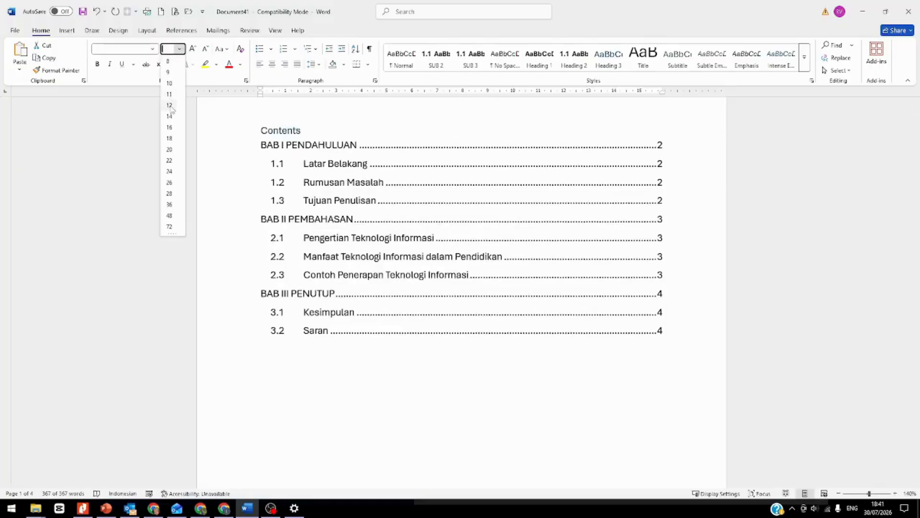
{"action": "left_click", "coordinate": [170, 106]}
{"action": "left_click", "coordinate": [487, 391]}
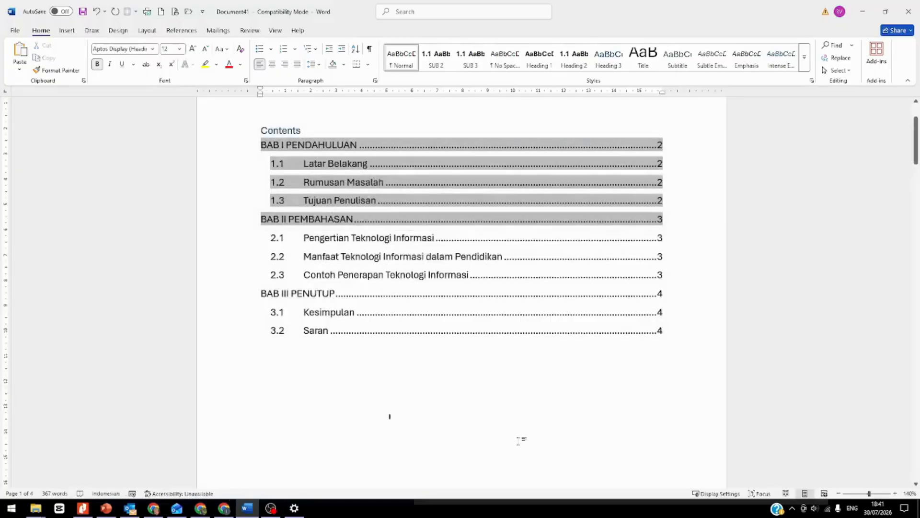
Step: Open the print preview and look through the pages from the DAFTAR ISI to BAB III
{"action": "scroll", "coordinate": [539, 397], "scroll_direction": "up", "scroll_amount": 3}
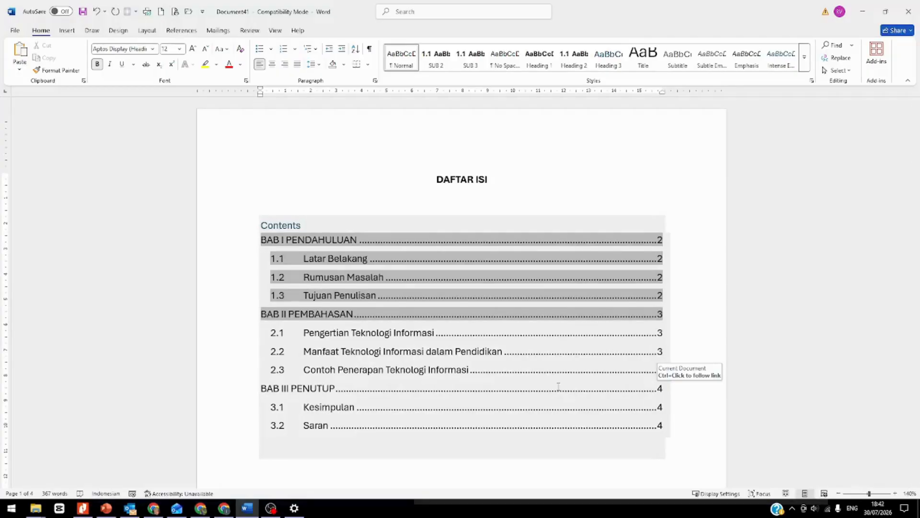
{"action": "scroll", "coordinate": [556, 364], "scroll_direction": "down", "scroll_amount": 1}
{"action": "left_click", "coordinate": [523, 342]}
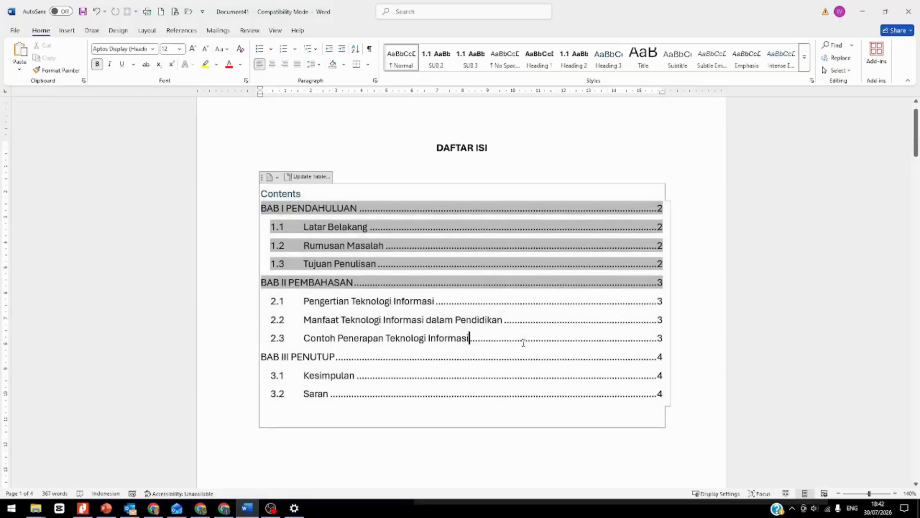
{"action": "left_click", "coordinate": [175, 18]}
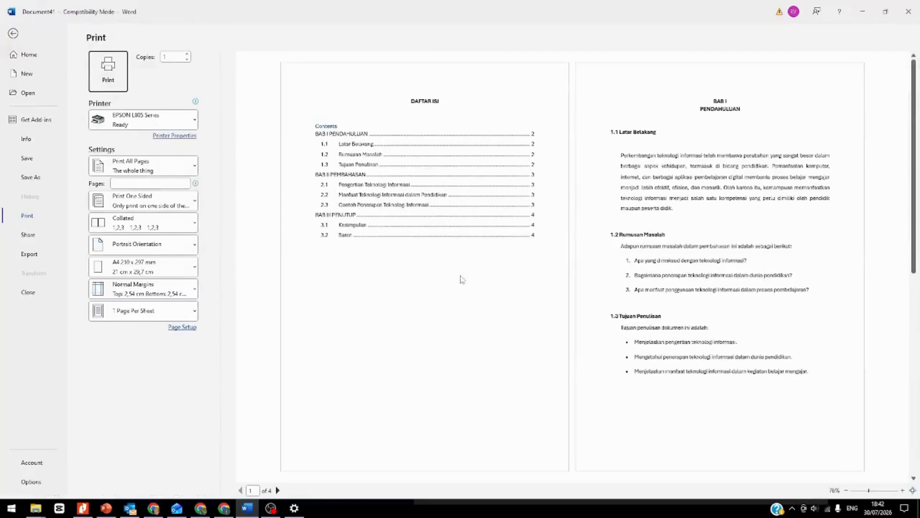
{"action": "scroll", "coordinate": [691, 244], "scroll_direction": "down", "scroll_amount": 1}
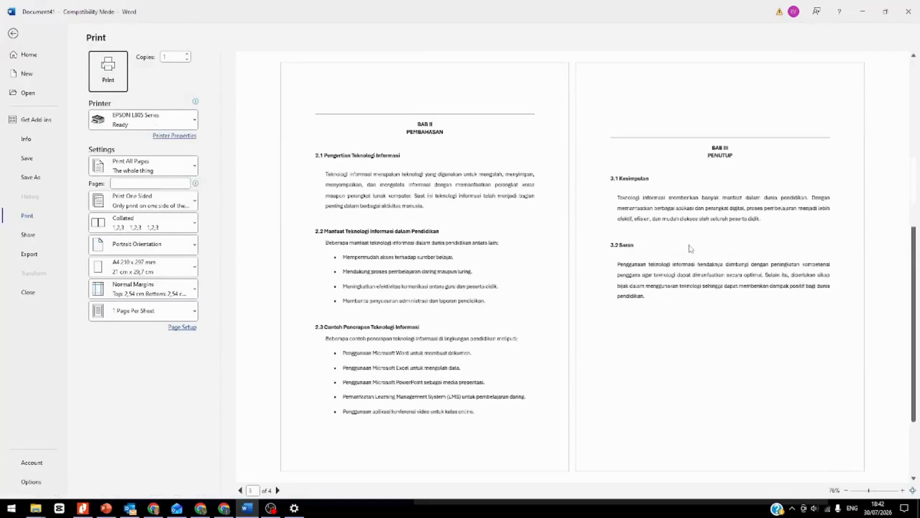
{"action": "scroll", "coordinate": [637, 243], "scroll_direction": "up", "scroll_amount": 1}
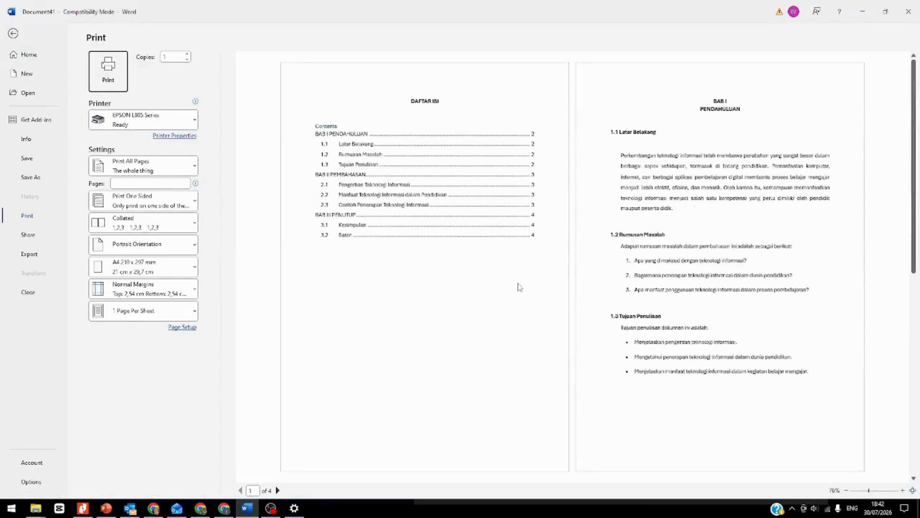